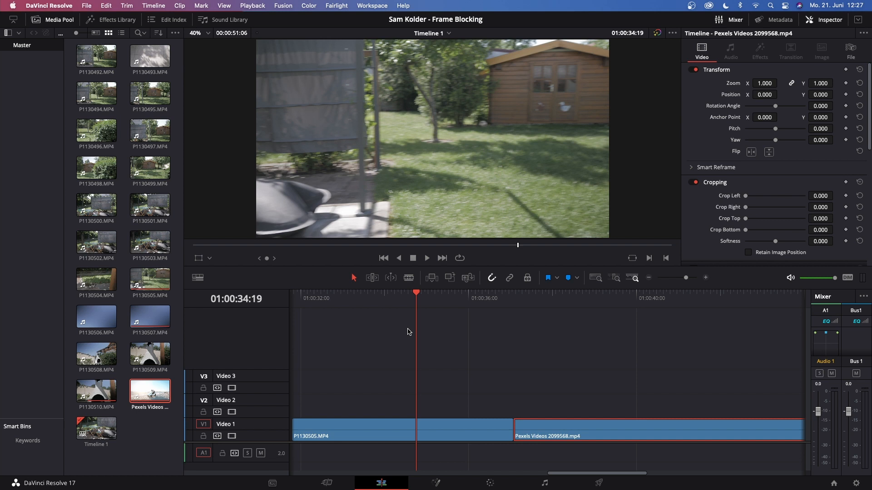
# Scrub through the backyard clip and across the cut into the desert clip to review the edit
pyautogui.click(334, 300)
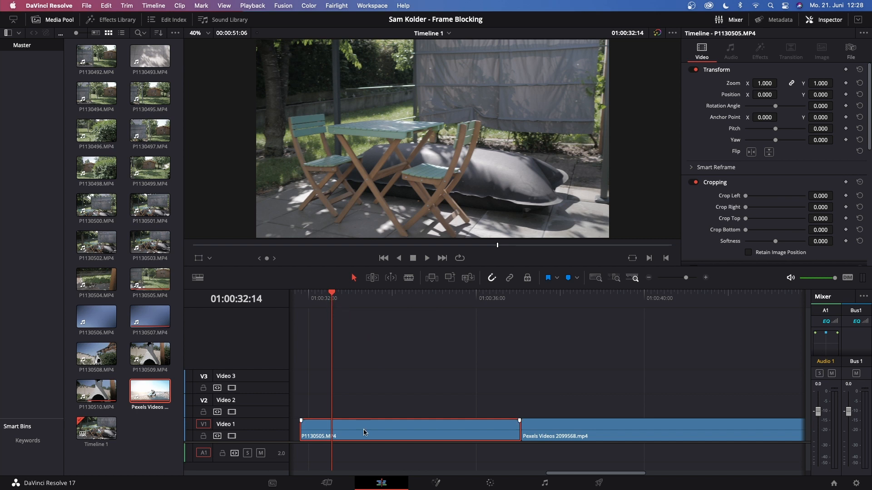
pyautogui.moveTo(333, 298)
pyautogui.mouseDown()
pyautogui.moveTo(450, 306)
pyautogui.moveTo(433, 303)
pyautogui.mouseUp()
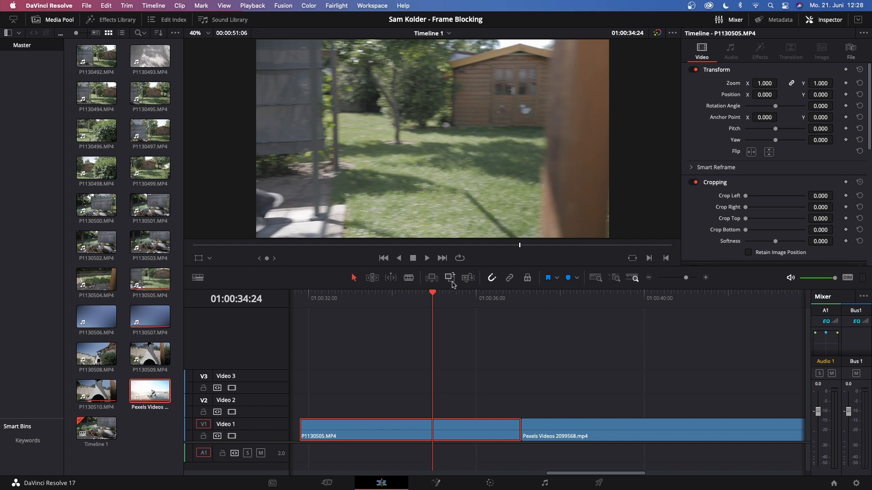
pyautogui.moveTo(433, 296); pyautogui.dragTo(470, 295)
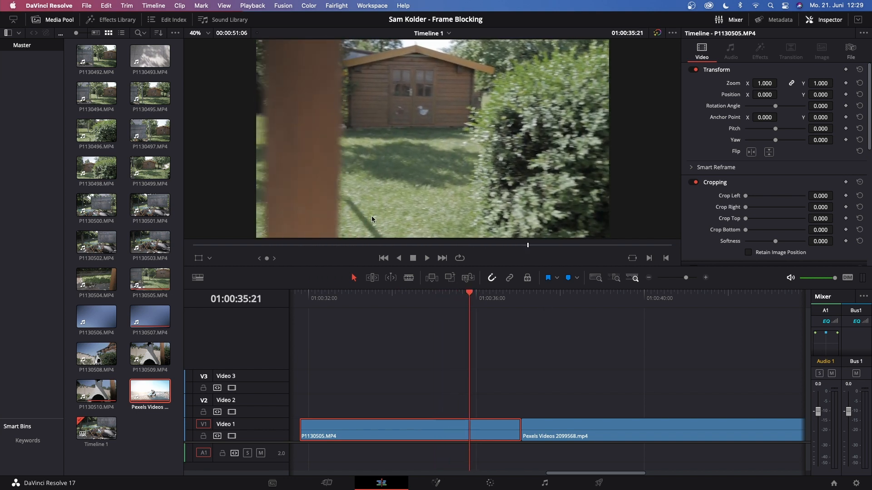
pyautogui.moveTo(471, 294); pyautogui.dragTo(554, 295)
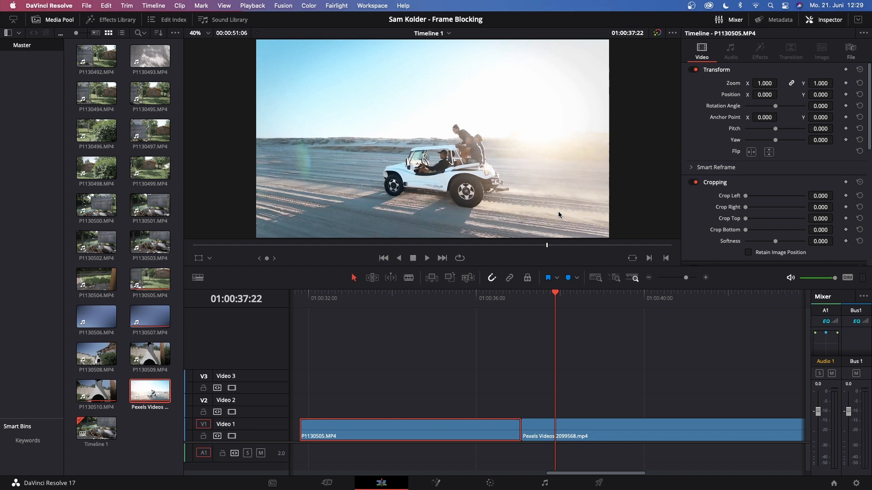
pyautogui.moveTo(555, 298)
pyautogui.mouseDown()
pyautogui.moveTo(405, 298)
pyautogui.moveTo(577, 307)
pyautogui.mouseUp()
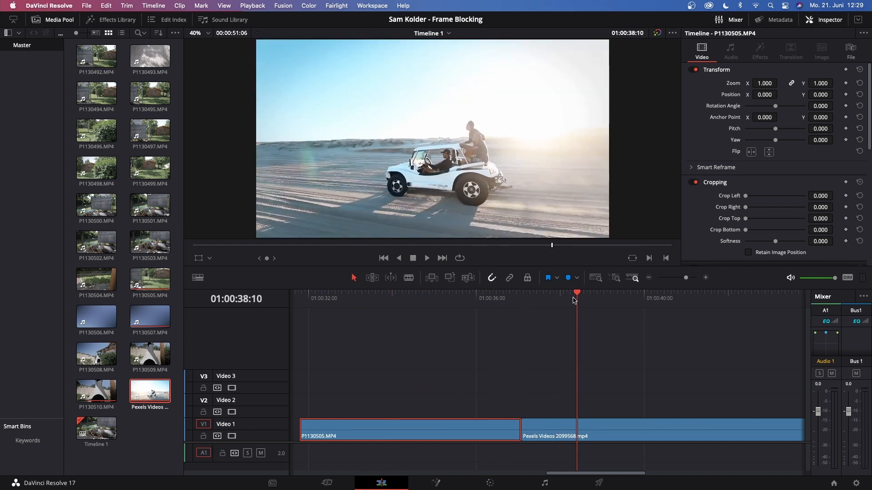
# Flip the desert Pexels clip horizontally and play it back to check the buggy's new direction
pyautogui.click(616, 432)
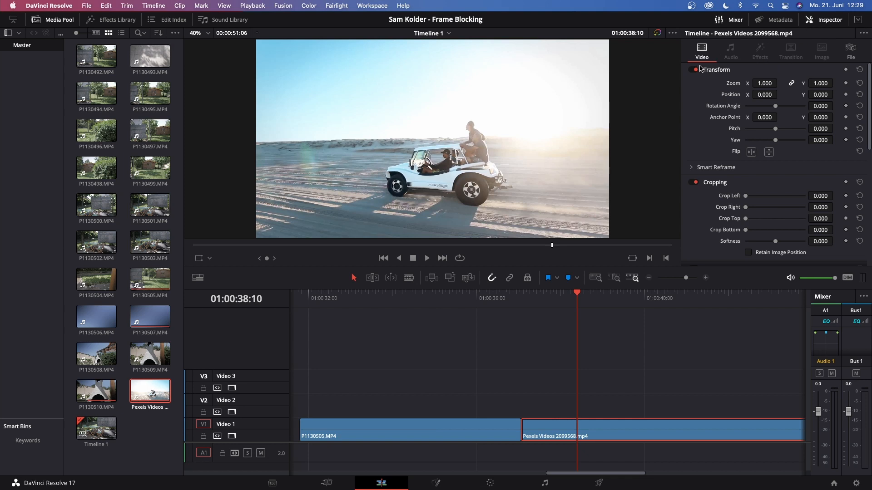
pyautogui.click(752, 151)
pyautogui.click(575, 297)
pyautogui.moveTo(576, 298); pyautogui.dragTo(545, 301)
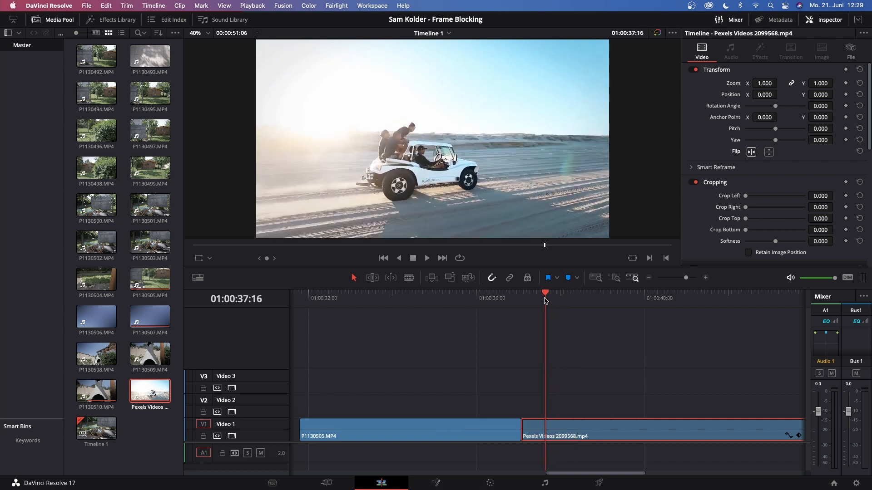
pyautogui.press('space')
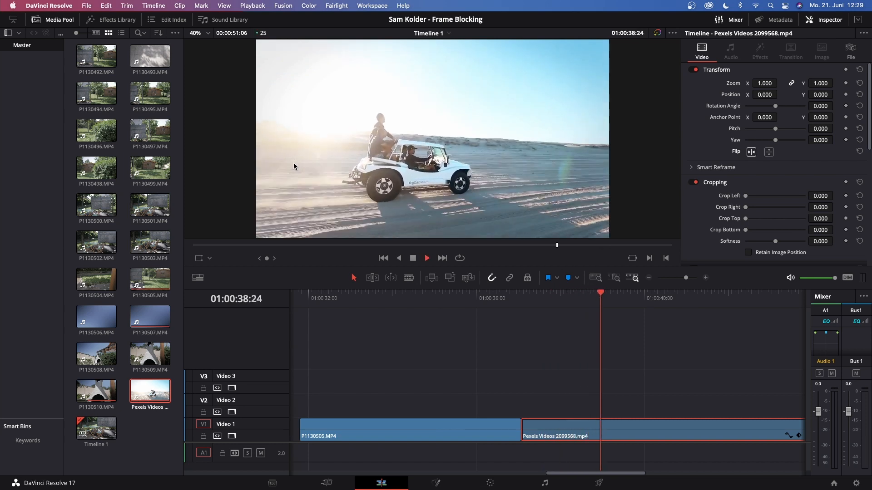
pyautogui.press('space')
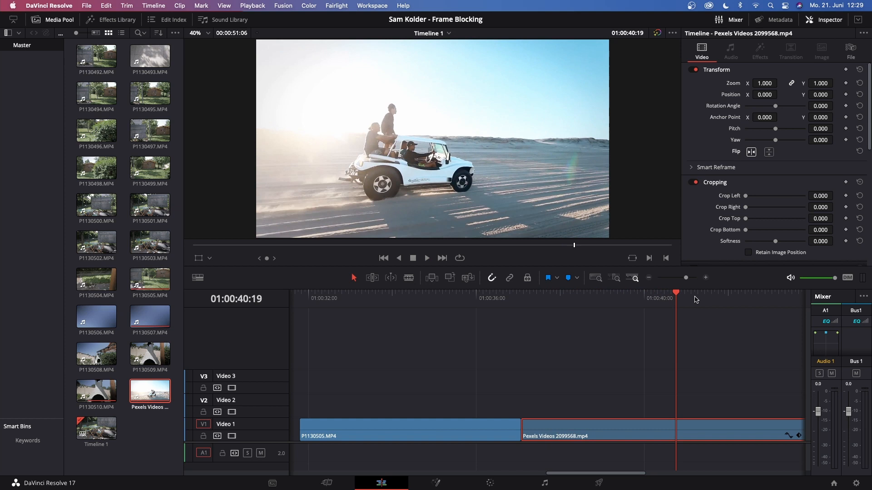
pyautogui.click(669, 296)
pyautogui.moveTo(669, 298); pyautogui.dragTo(563, 300)
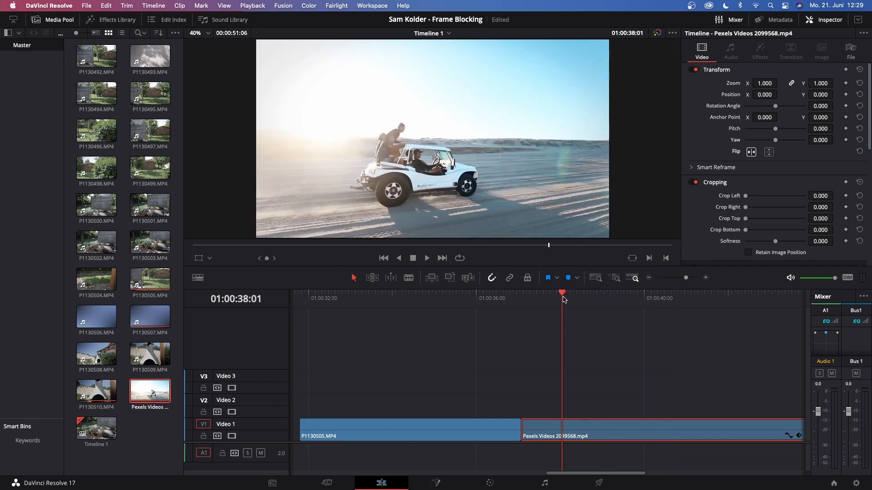
# Play the sequence from near the backyard clip's start and scrub back to an earlier backyard frame
pyautogui.click(396, 297)
pyautogui.click(381, 298)
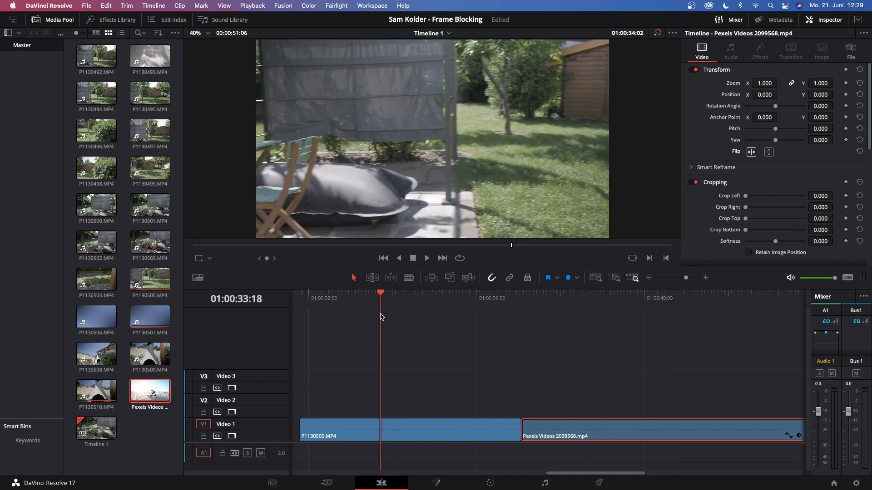
pyautogui.moveTo(381, 295); pyautogui.dragTo(340, 297)
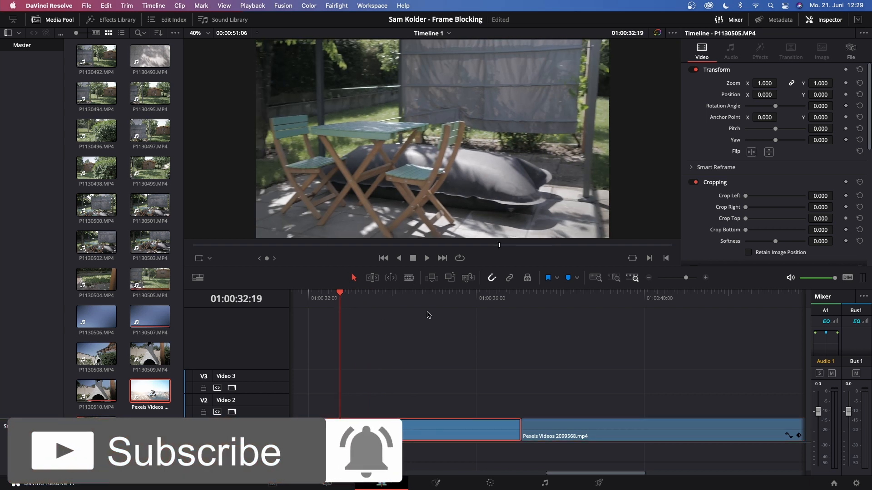
pyautogui.click(426, 257)
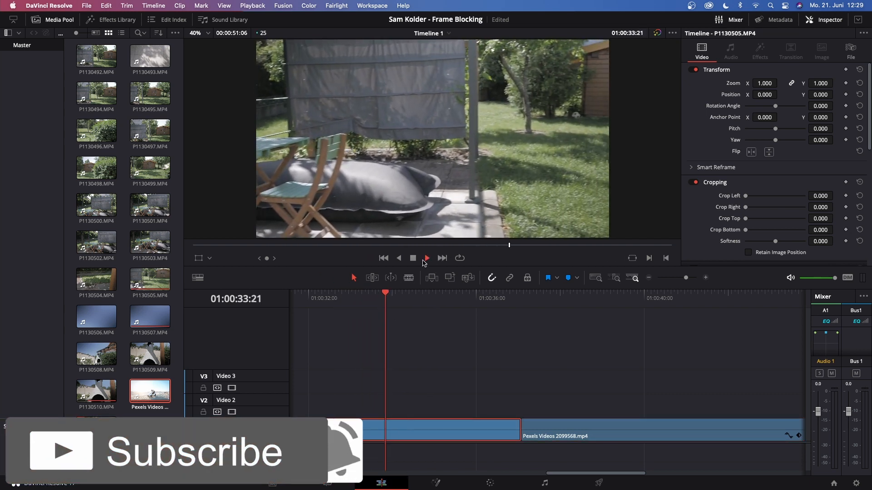
pyautogui.click(412, 258)
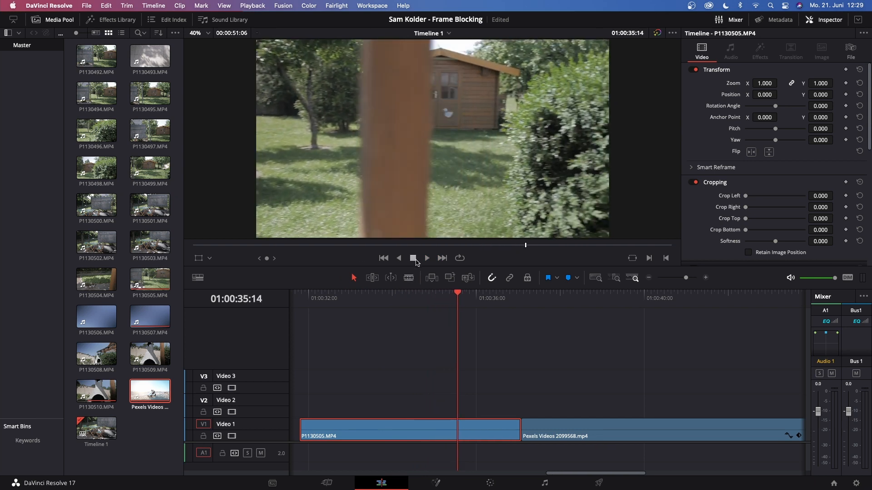
pyautogui.moveTo(455, 294); pyautogui.dragTo(429, 296)
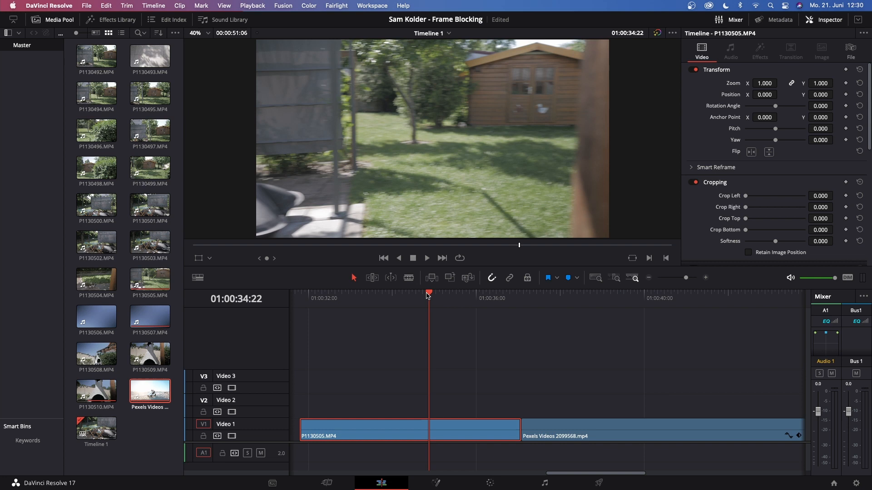
pyautogui.moveTo(428, 296); pyautogui.dragTo(396, 296)
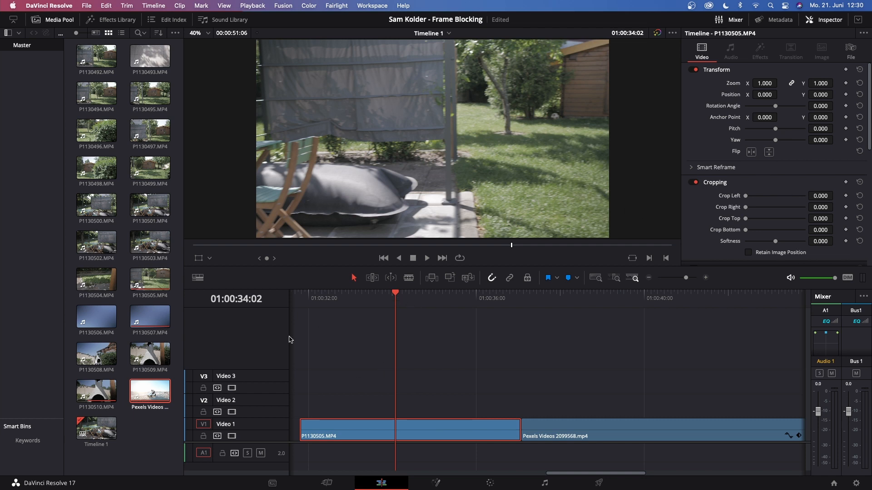
# Stabilize the backyard clip with cropping ratio 0.468 and smooth 0.393
pyautogui.moveTo(396, 297); pyautogui.dragTo(385, 298)
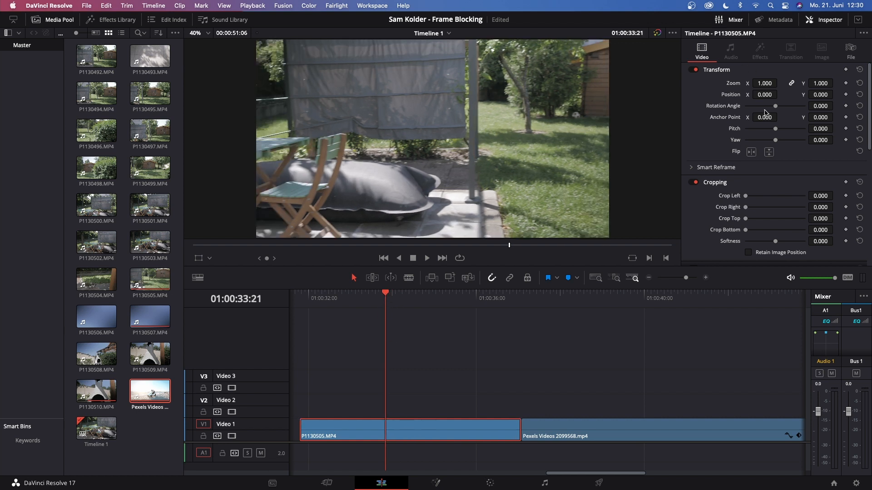
pyautogui.scroll(-3, 739, 118)
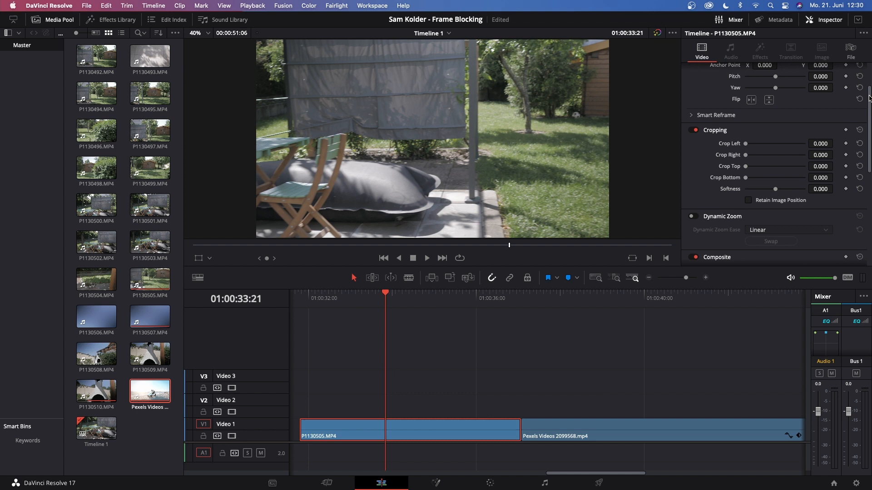
pyautogui.scroll(-3, 739, 117)
pyautogui.scroll(-3, 739, 117)
pyautogui.scroll(-2, 740, 117)
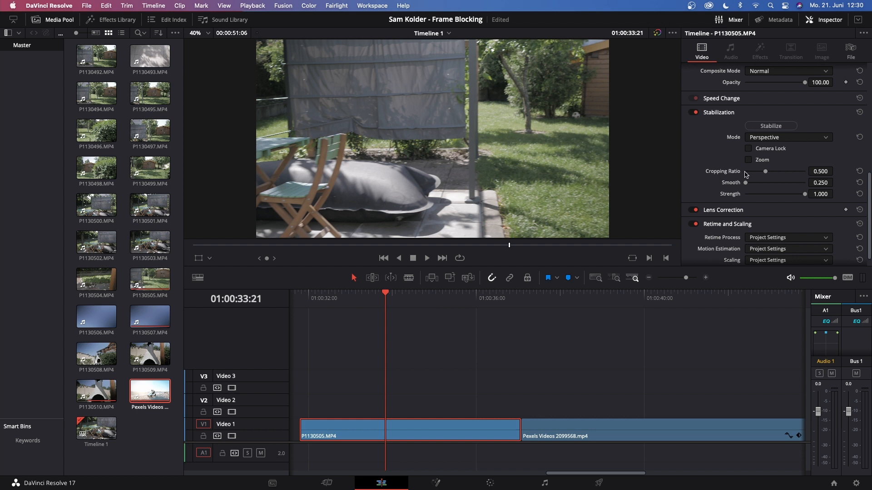
pyautogui.moveTo(765, 171); pyautogui.dragTo(764, 172)
pyautogui.moveTo(746, 184); pyautogui.dragTo(756, 185)
pyautogui.click(772, 126)
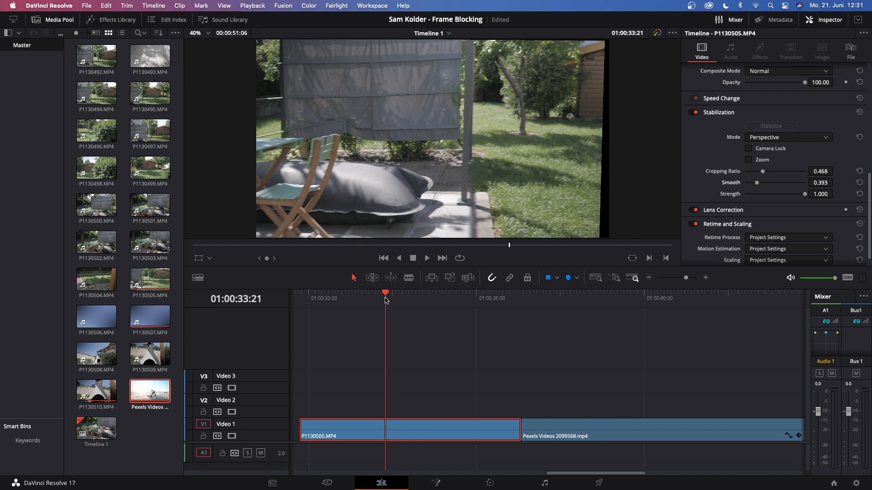
pyautogui.scroll(8, 868, 194)
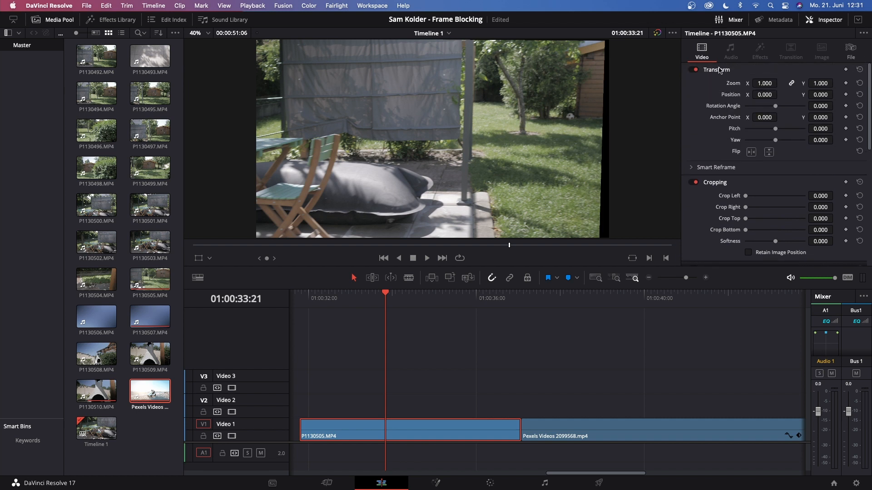
# Zoom the backyard clip to 1.070 and play it back from its start
pyautogui.moveTo(764, 84); pyautogui.dragTo(776, 84)
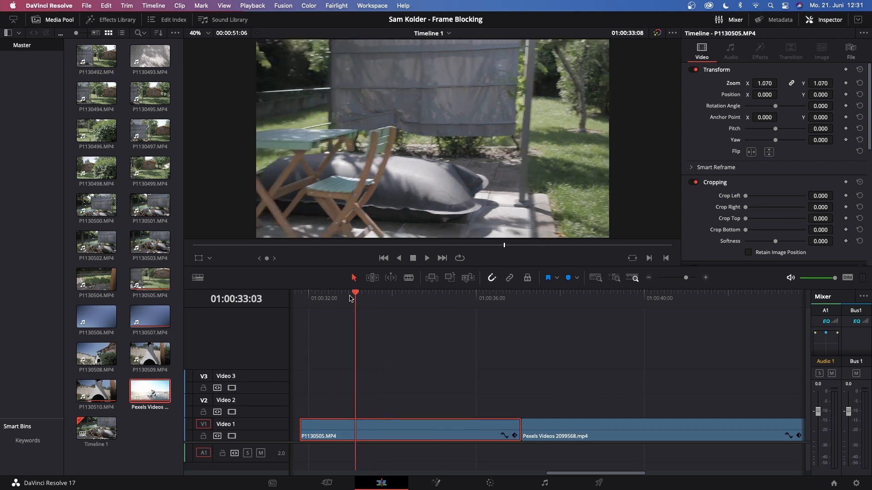
pyautogui.moveTo(354, 296); pyautogui.dragTo(310, 296)
pyautogui.press('space')
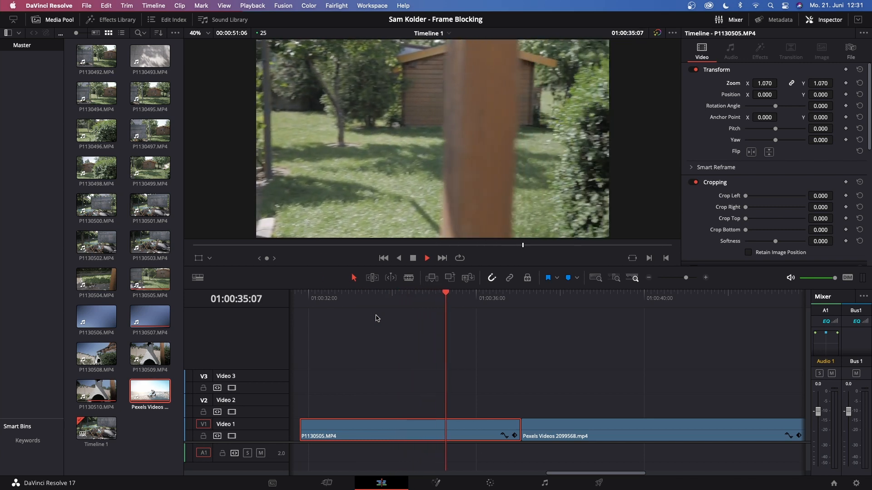
pyautogui.press('space')
pyautogui.click(440, 298)
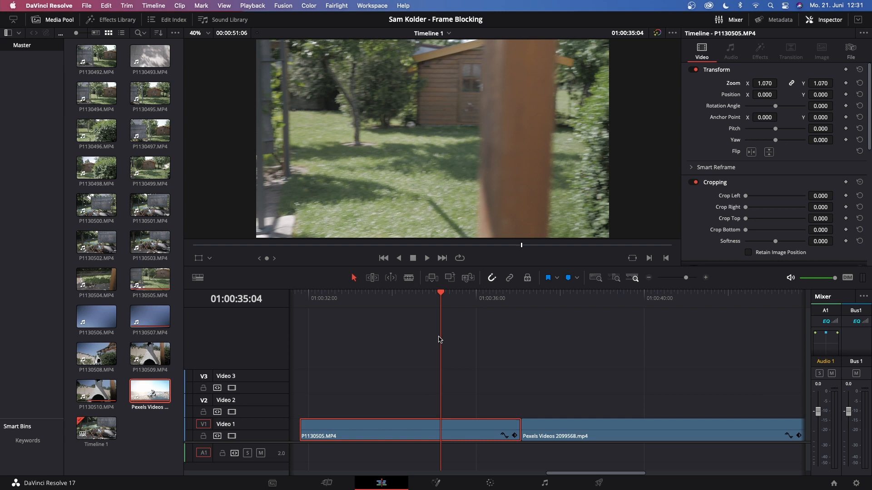
# Move the backyard clip P1130505.MP4 up onto Video 2 above the desert clip
pyautogui.moveTo(387, 435)
pyautogui.moveTo(385, 434); pyautogui.dragTo(386, 410)
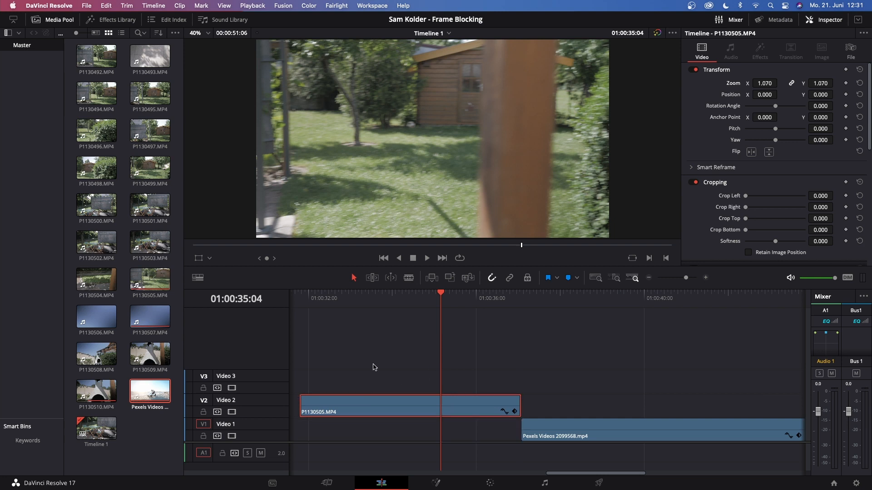
pyautogui.moveTo(441, 295); pyautogui.dragTo(432, 295)
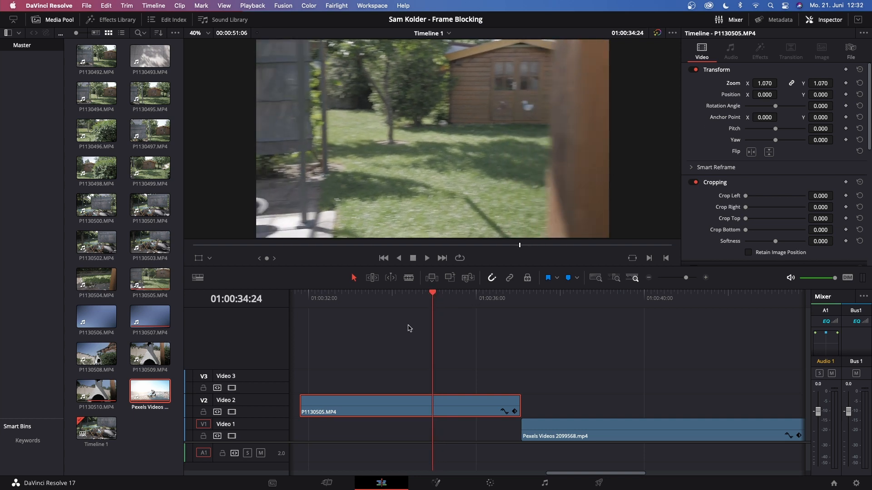
# On the Color page, add an alpha output to the node graph and connect node 01's alpha to it
pyautogui.click(491, 484)
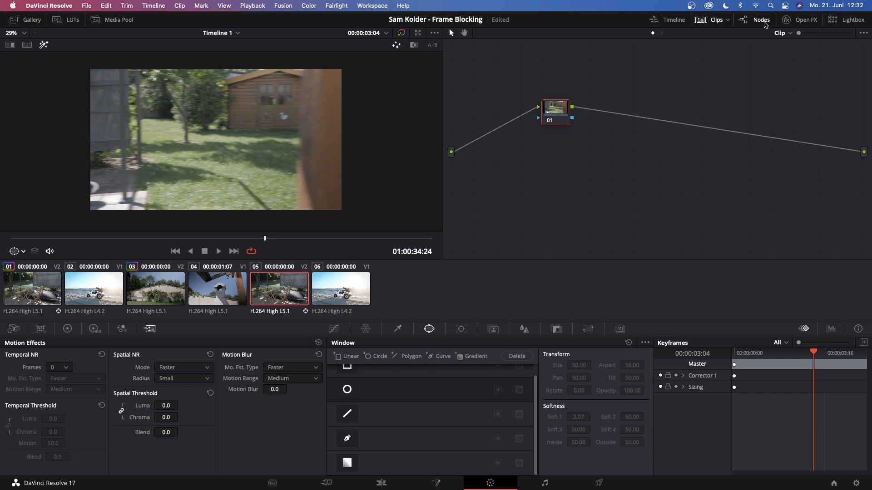
pyautogui.click(762, 20)
pyautogui.rightClick(705, 178)
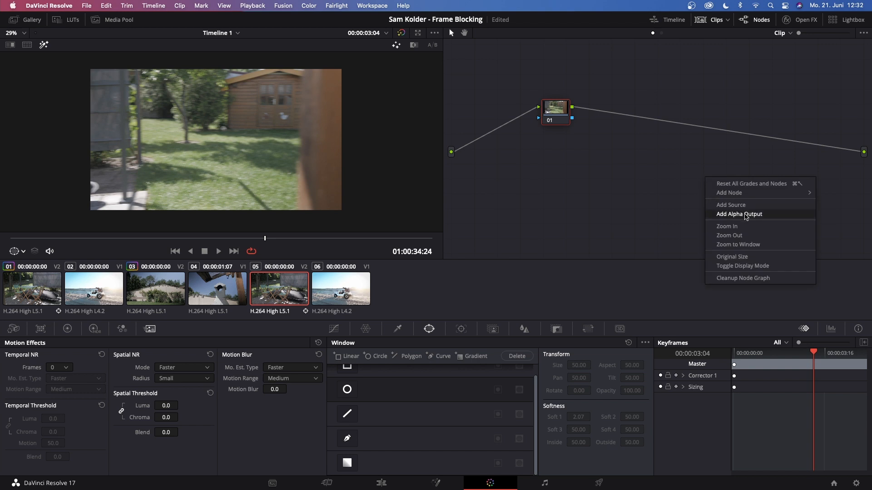
pyautogui.click(739, 214)
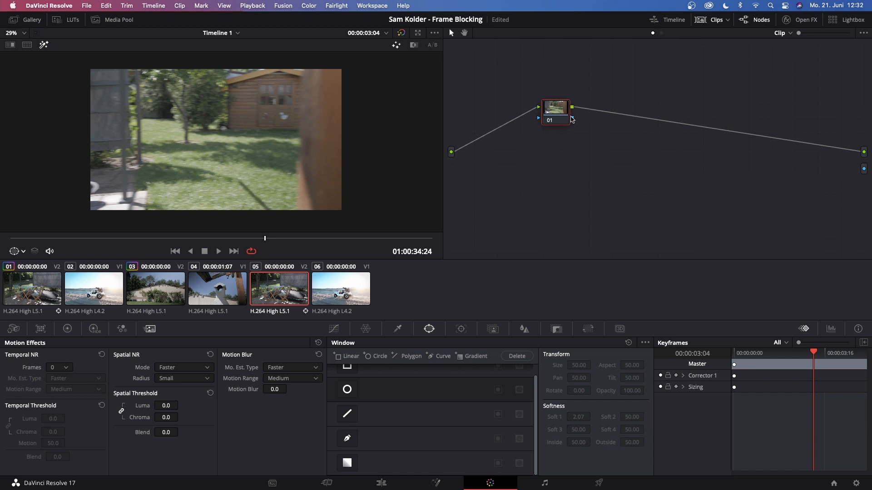
pyautogui.moveTo(558, 113)
pyautogui.mouseDown()
pyautogui.moveTo(540, 109)
pyautogui.moveTo(865, 169)
pyautogui.mouseUp()
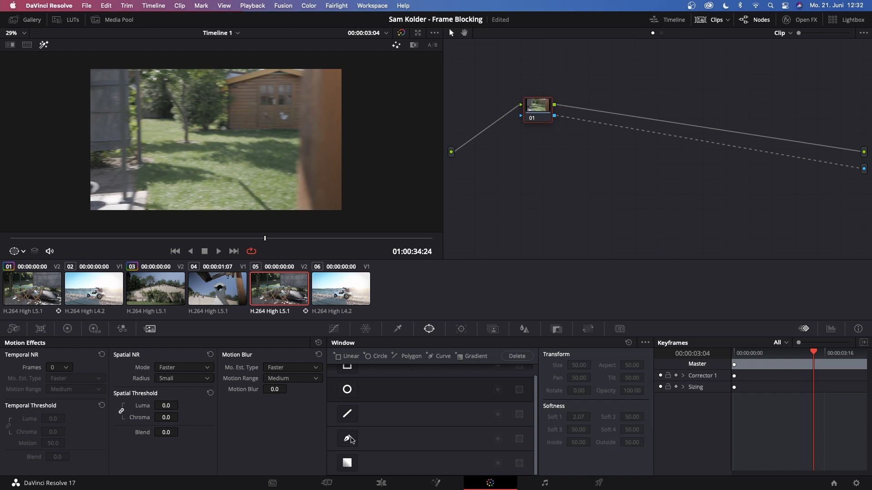
# Draw a closed four-point pen window forming a tall strip just right of the backyard frame and check its matte
pyautogui.click(335, 329)
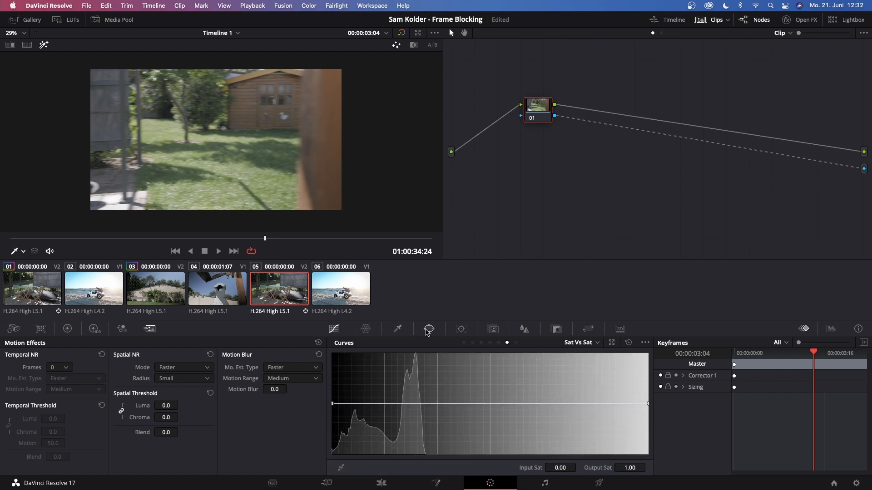
pyautogui.click(429, 329)
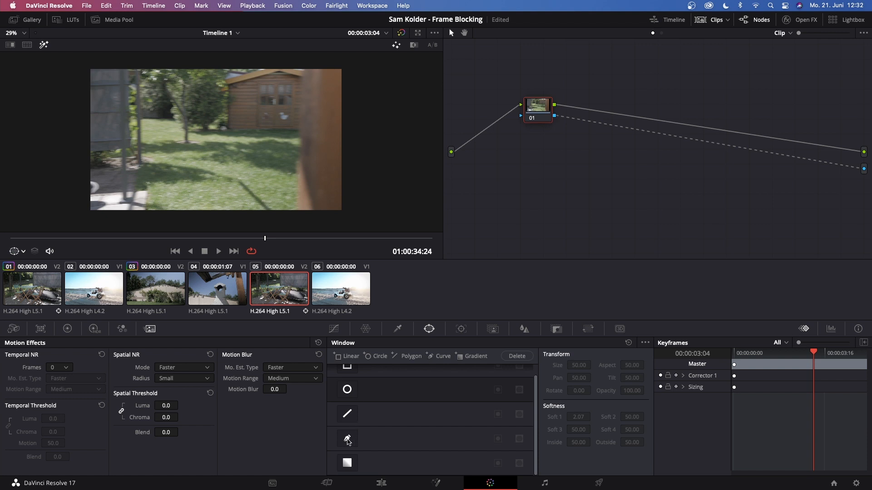
pyautogui.click(348, 439)
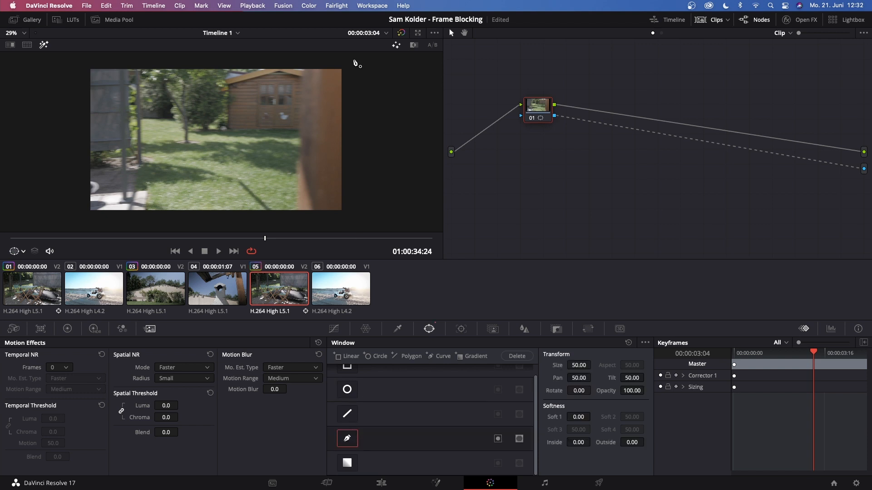
pyautogui.click(353, 60)
pyautogui.click(400, 60)
pyautogui.click(393, 216)
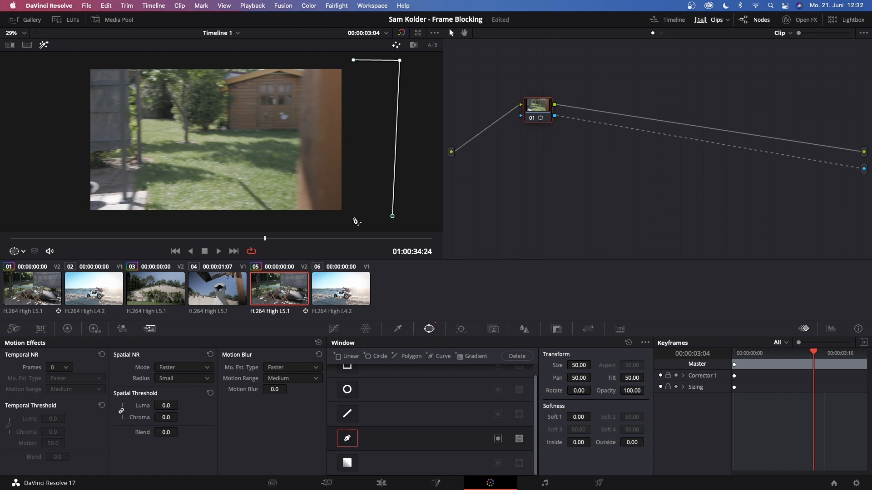
pyautogui.click(353, 218)
pyautogui.click(354, 60)
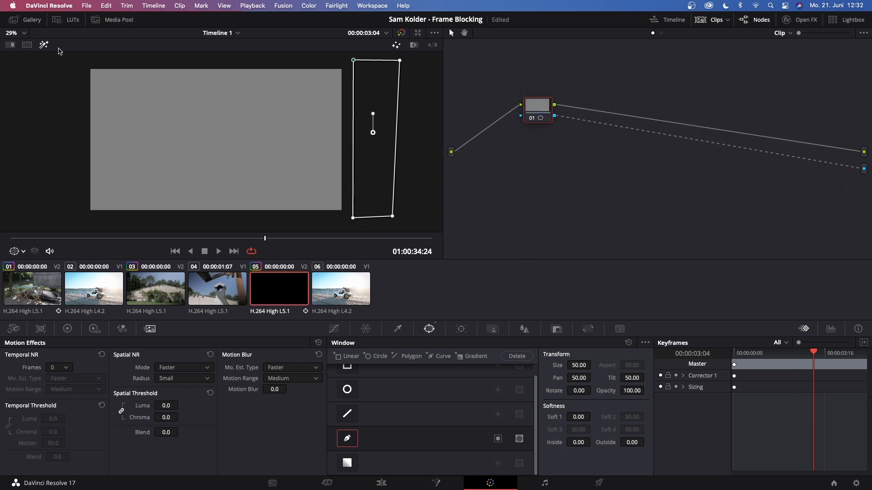
pyautogui.click(45, 45)
# Invert the pen window so the backyard shows and set its outside softness to 1.56
pyautogui.click(498, 439)
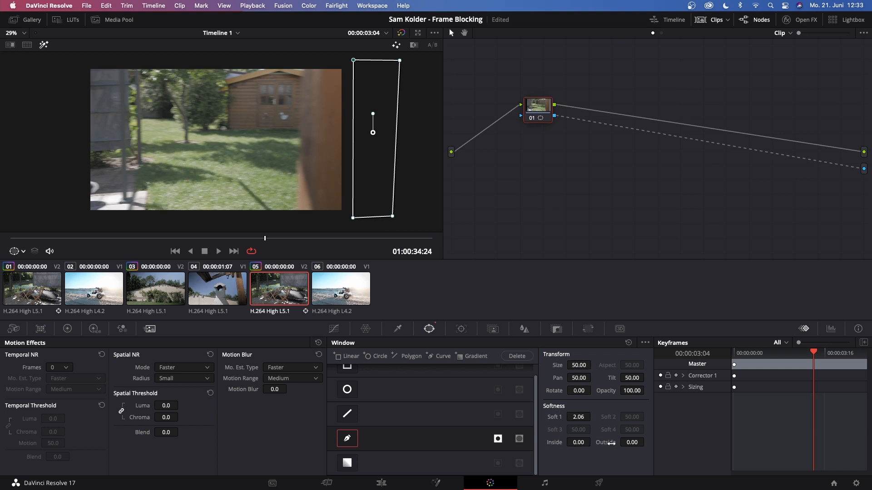
pyautogui.moveTo(616, 446); pyautogui.dragTo(648, 442)
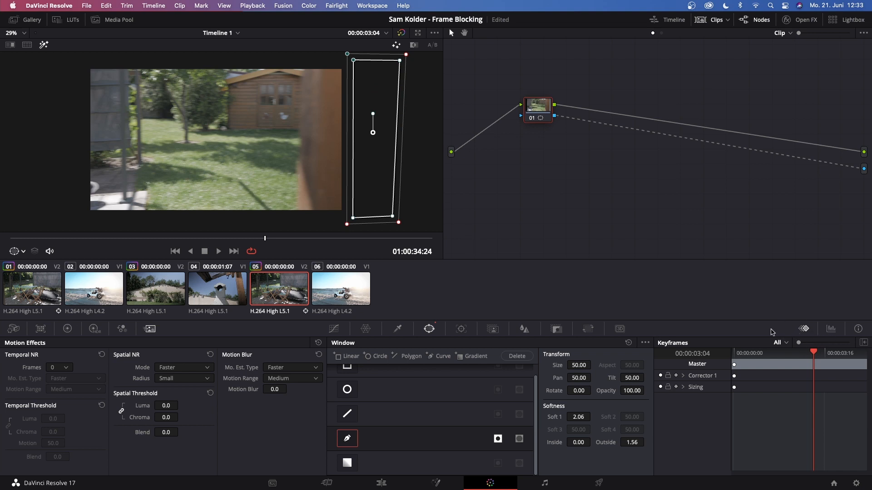
# Step forward frame by frame and keyframe the window's left corners moving leftward into the frame
pyautogui.click(832, 330)
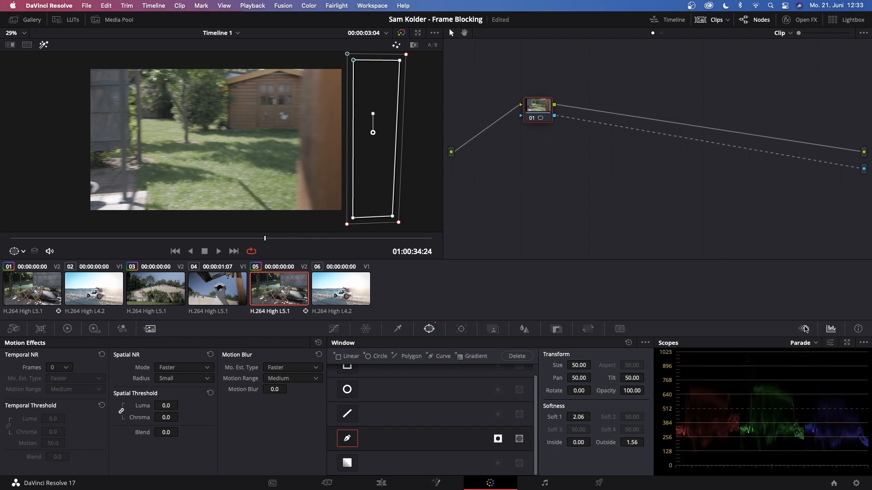
pyautogui.click(805, 330)
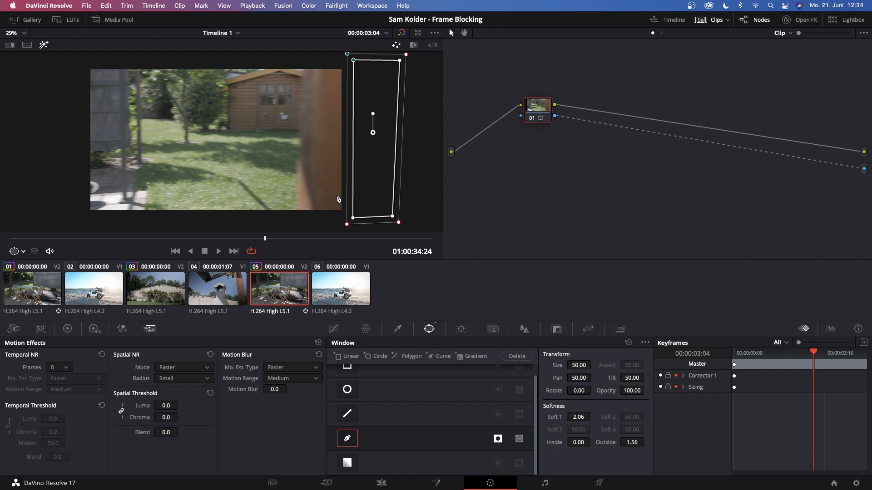
pyautogui.press('Right')
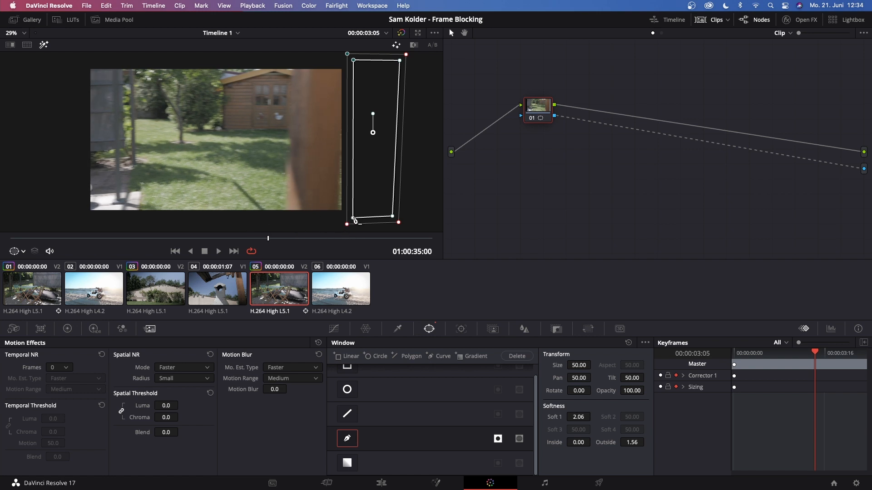
pyautogui.moveTo(355, 219); pyautogui.dragTo(341, 219)
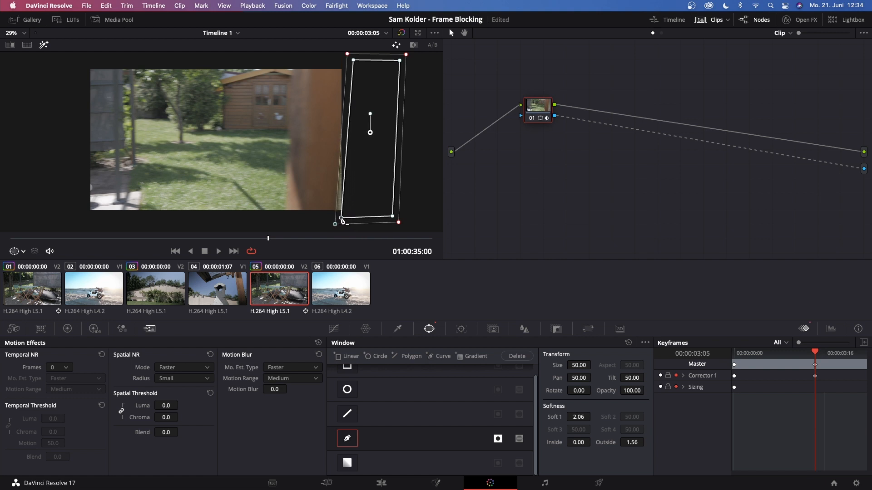
pyautogui.moveTo(353, 61); pyautogui.dragTo(344, 59)
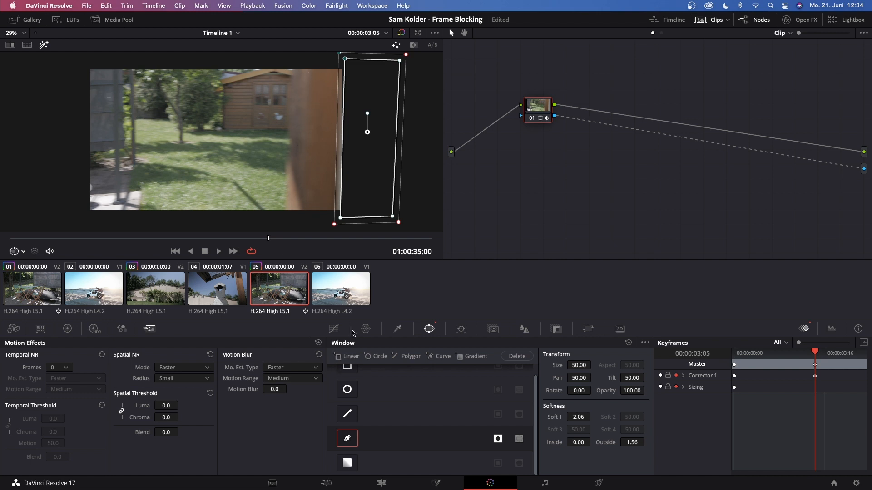
pyautogui.press('Right')
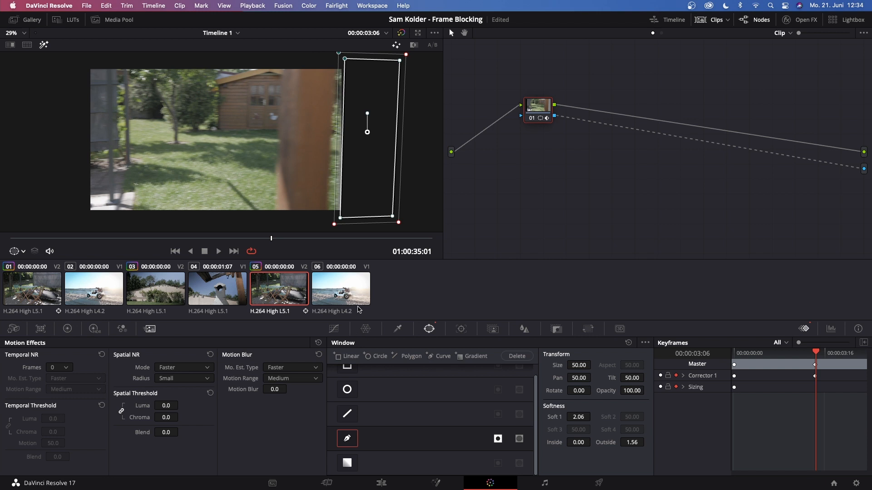
pyautogui.press('super+z')
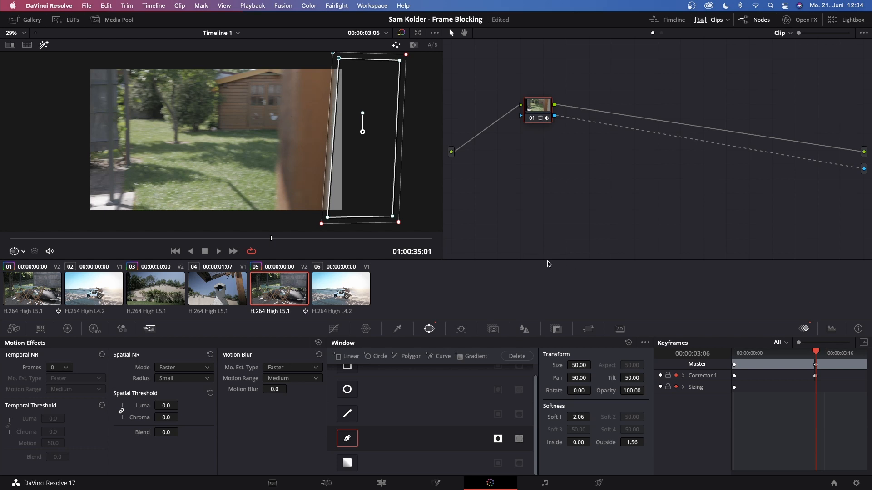
pyautogui.press('Right')
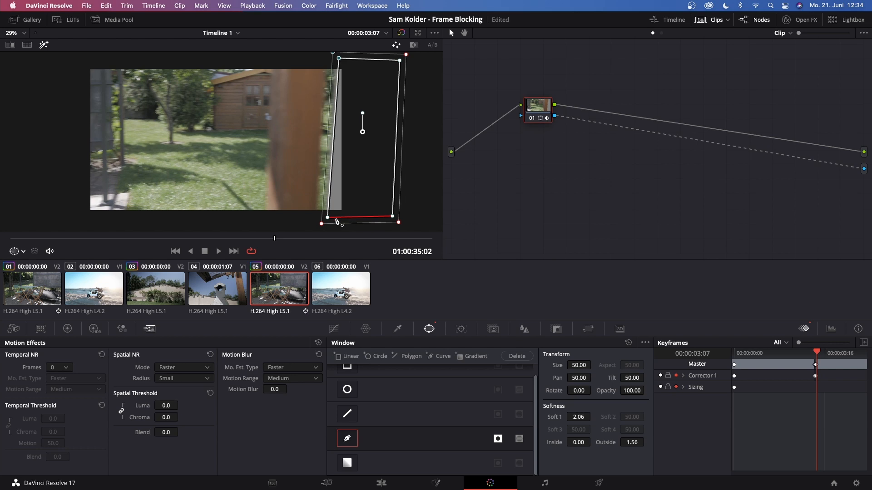
pyautogui.moveTo(327, 218); pyautogui.dragTo(307, 217)
pyautogui.moveTo(339, 60); pyautogui.dragTo(293, 60)
# Continue stepping forward, pushing the window's left edge further left across the shot each frame
pyautogui.press('Right')
pyautogui.press('Right')
pyautogui.press('Right')
pyautogui.press('Right')
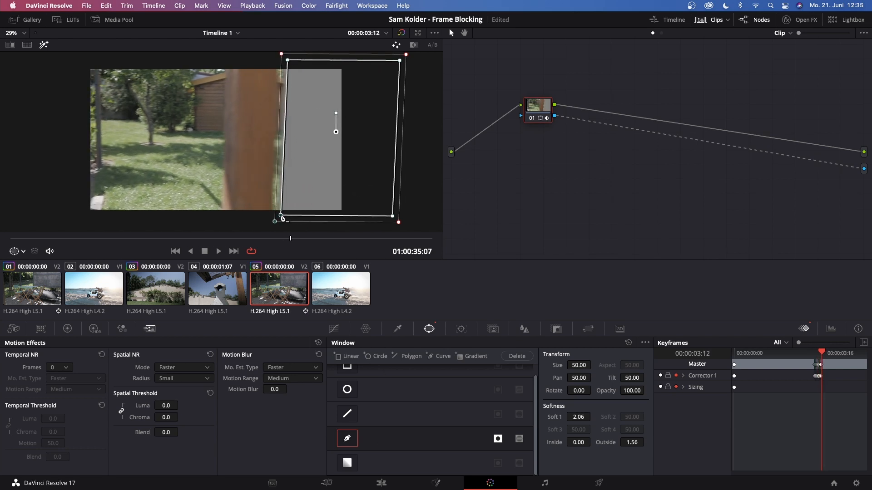
pyautogui.moveTo(300, 156); pyautogui.dragTo(252, 156)
pyautogui.press('Right')
pyautogui.press('Right')
pyautogui.press('Right')
pyautogui.press('Right')
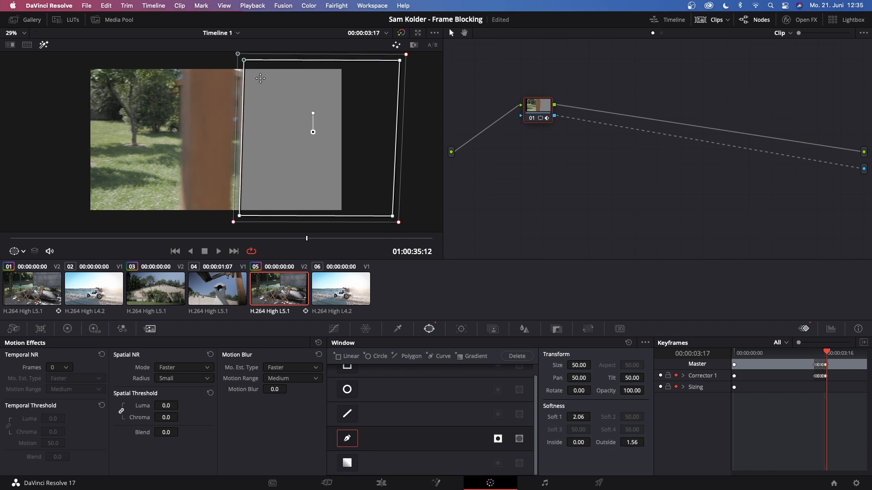
pyautogui.press('Right')
pyautogui.moveTo(266, 217); pyautogui.dragTo(186, 215)
pyautogui.press('Right')
pyautogui.press('Right')
pyautogui.moveTo(235, 61); pyautogui.dragTo(155, 66)
pyautogui.press('Right')
pyautogui.press('Right')
pyautogui.press('Right')
pyautogui.press('Right')
# Finish the sweep so the window's left edge extends past the frame's left side, covering the whole shot
pyautogui.moveTo(185, 215); pyautogui.dragTo(143, 217)
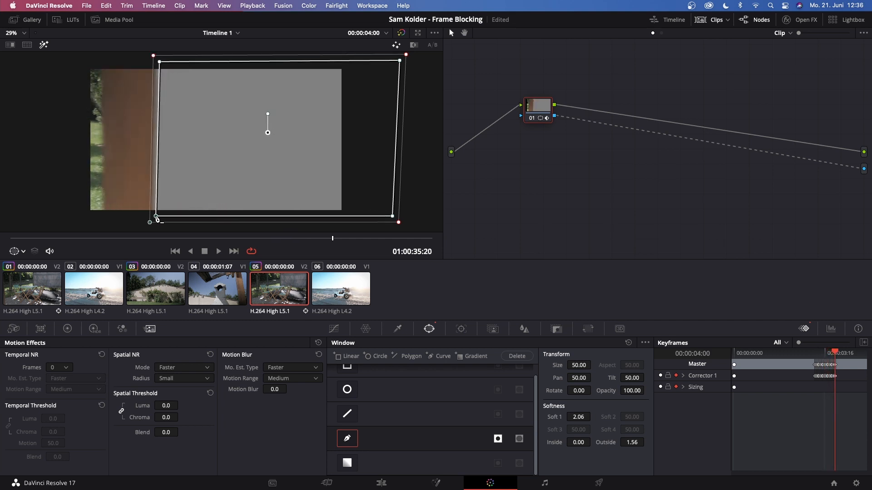
pyautogui.press('Right')
pyautogui.press('Right')
pyautogui.moveTo(149, 63); pyautogui.dragTo(104, 62)
pyautogui.press('Right')
pyautogui.press('Right')
pyautogui.moveTo(144, 217); pyautogui.dragTo(80, 218)
pyautogui.press('Right')
pyautogui.press('Right')
pyautogui.press('Right')
pyautogui.moveTo(105, 63); pyautogui.dragTo(81, 63)
pyautogui.press('Right')
pyautogui.moveTo(80, 218); pyautogui.dragTo(75, 222)
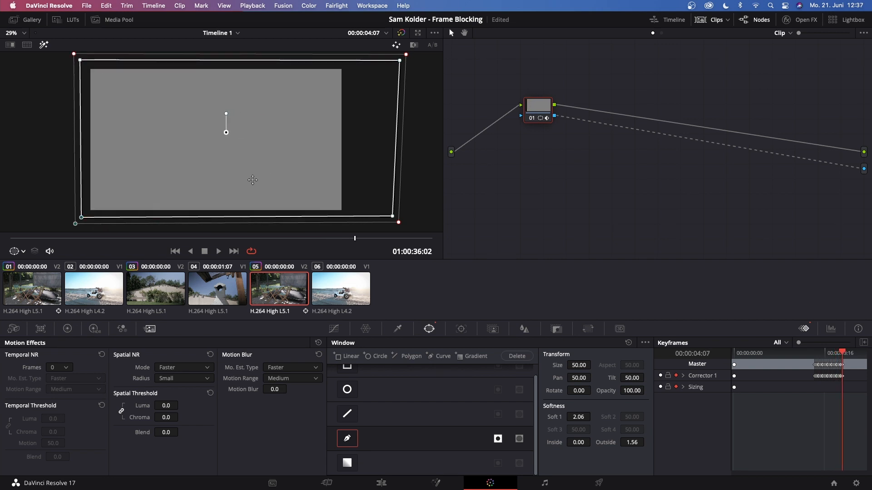
# Save the project and scrub the keyframe timeline back to review the window animation mid-wipe
pyautogui.press('super+s')
pyautogui.moveTo(845, 354); pyautogui.dragTo(829, 354)
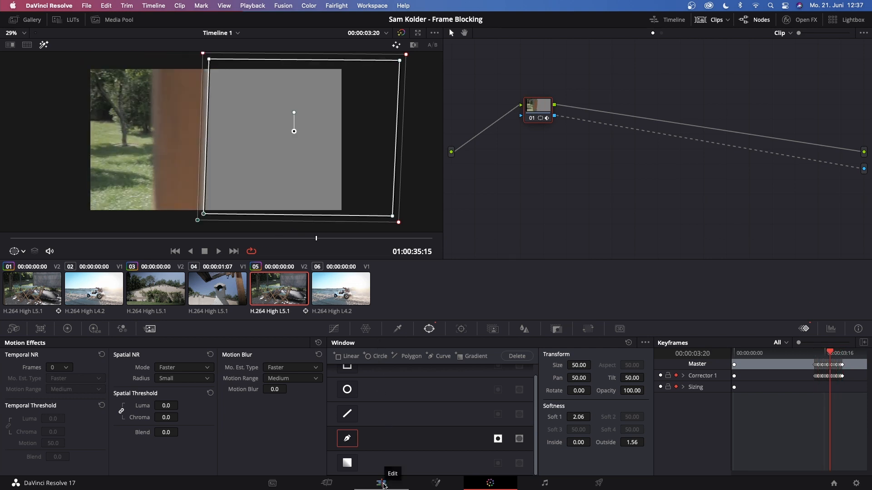
pyautogui.click(382, 483)
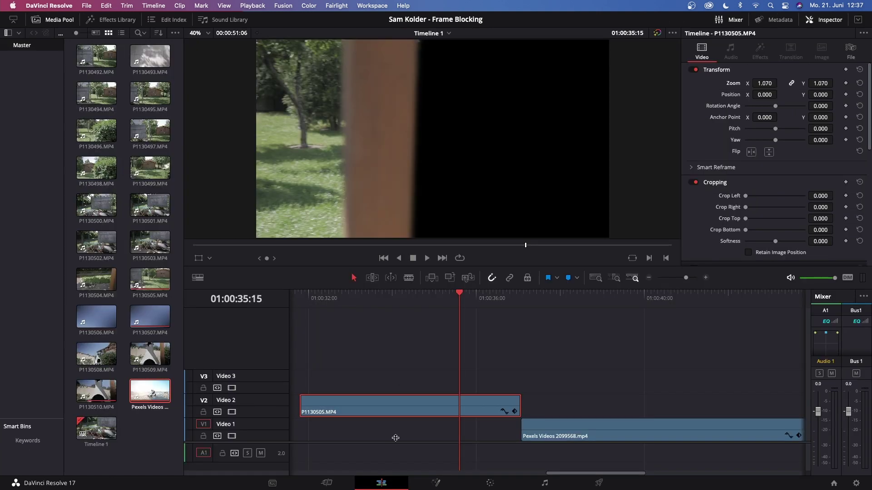
pyautogui.click(458, 294)
pyautogui.moveTo(458, 294); pyautogui.dragTo(432, 290)
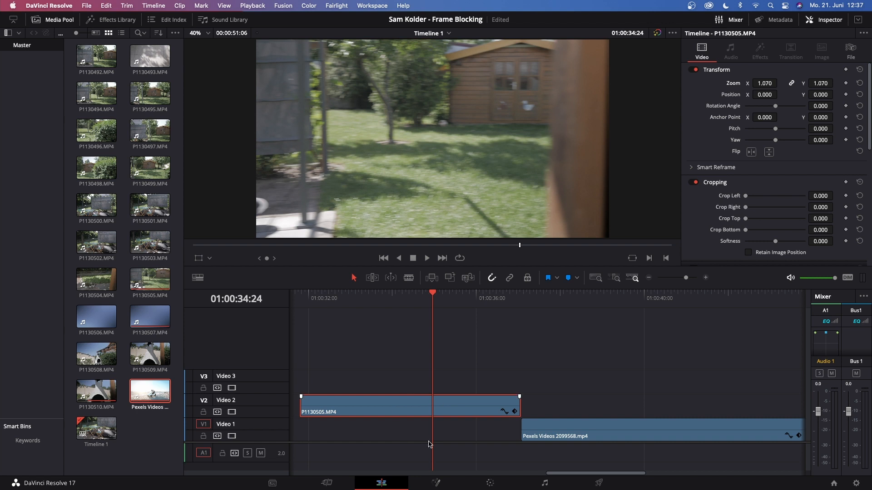
pyautogui.press('m')
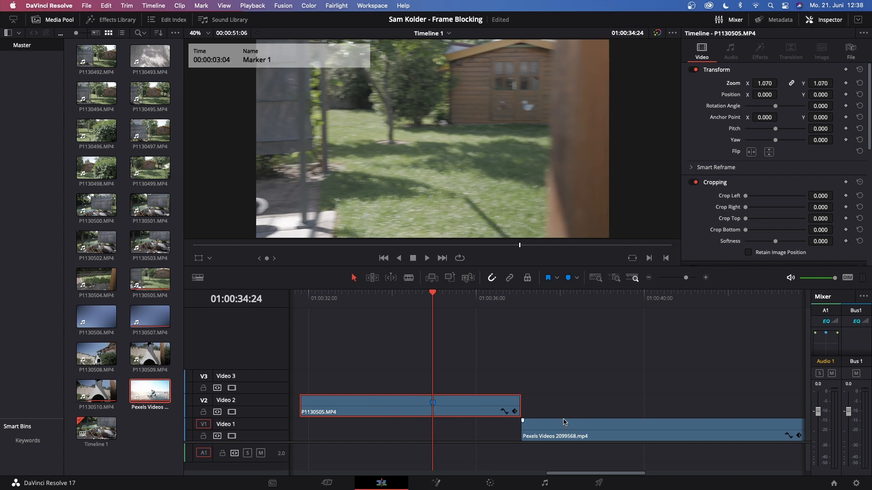
pyautogui.moveTo(600, 429); pyautogui.dragTo(481, 429)
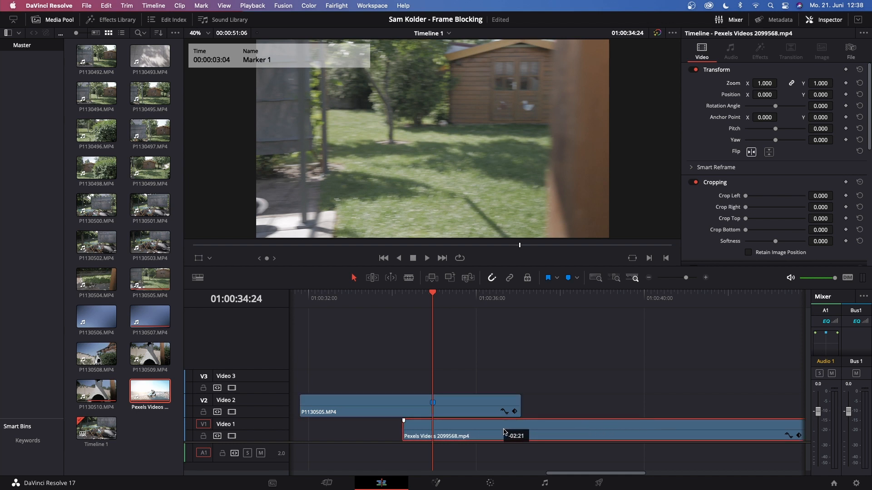
pyautogui.click(355, 297)
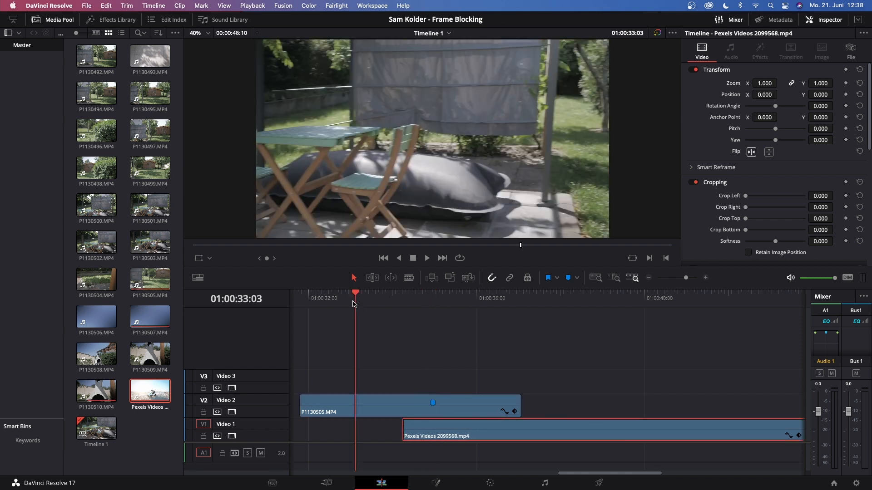
pyautogui.press('space')
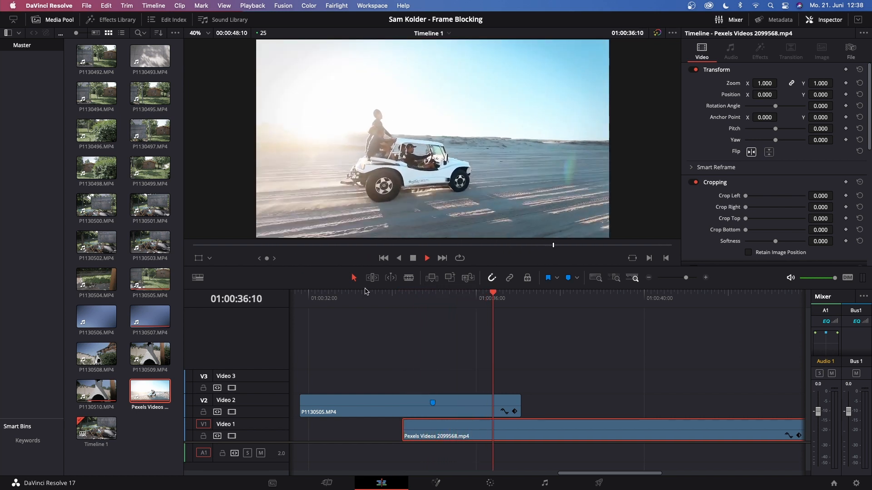
# Stop at the desert clip's start and select the backyard clip P1130505.MP4 on Video 2
pyautogui.click(423, 403)
pyautogui.press('Up')
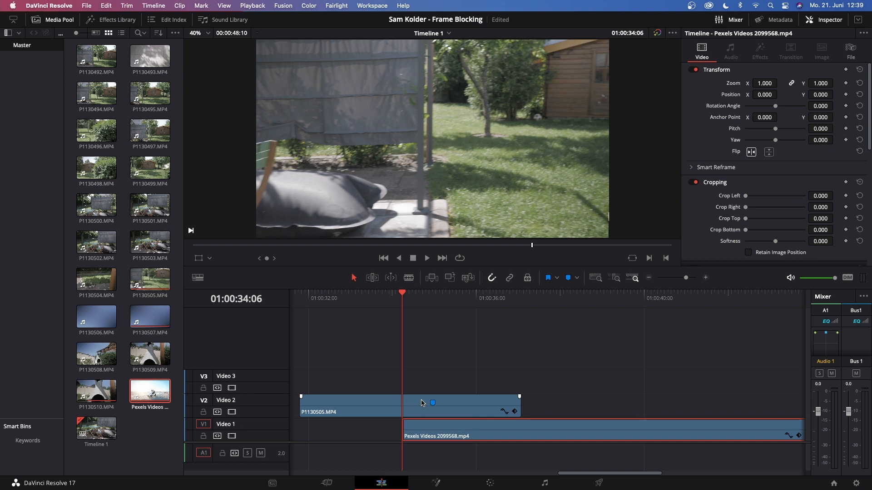
pyautogui.moveTo(409, 406)
pyautogui.click(421, 403)
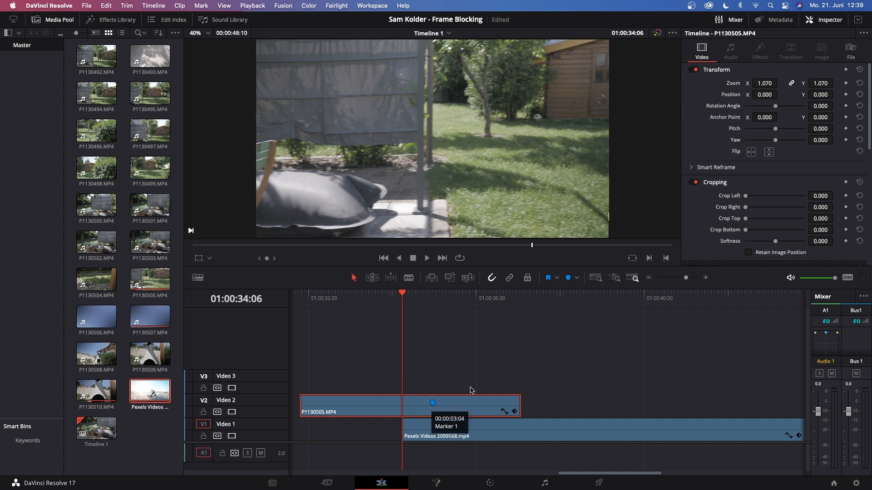
# Show the backyard clip's retime controls and display its Retime Speed curve instead of Retime Frame, then play from the desert clip's start
pyautogui.hotkey('ctrl', 'r')
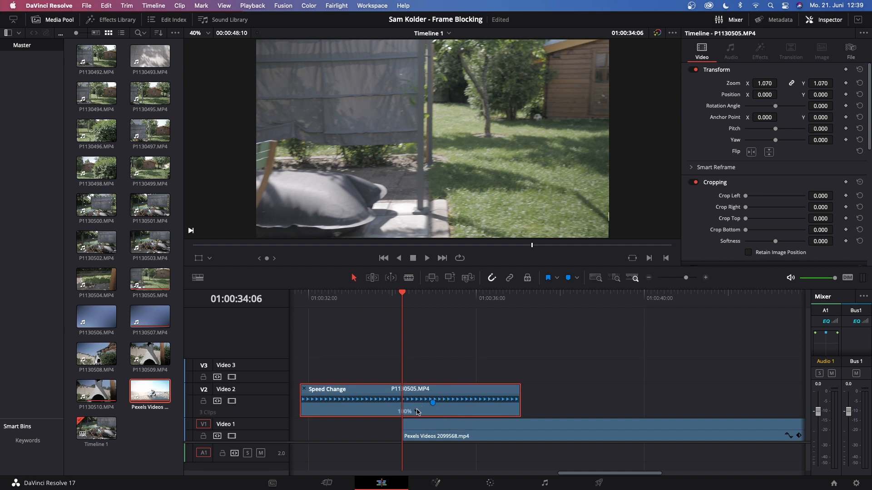
pyautogui.rightClick(428, 399)
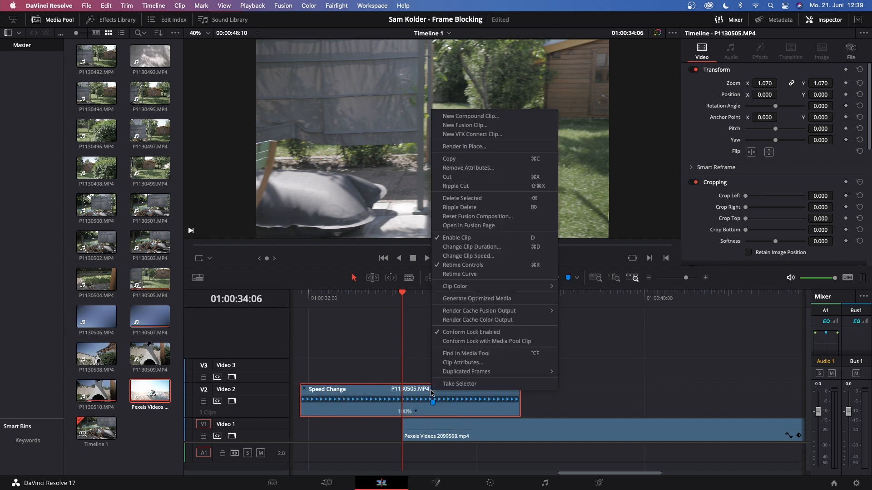
pyautogui.click(450, 277)
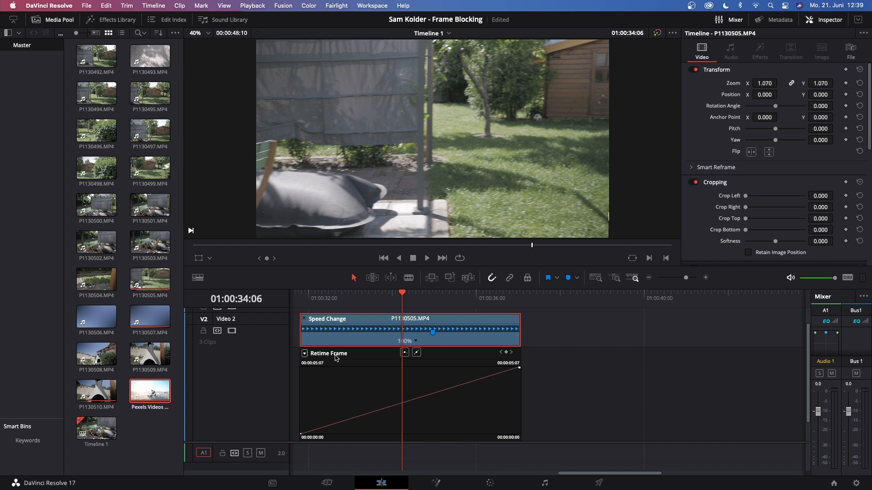
pyautogui.click(306, 355)
pyautogui.click(309, 472)
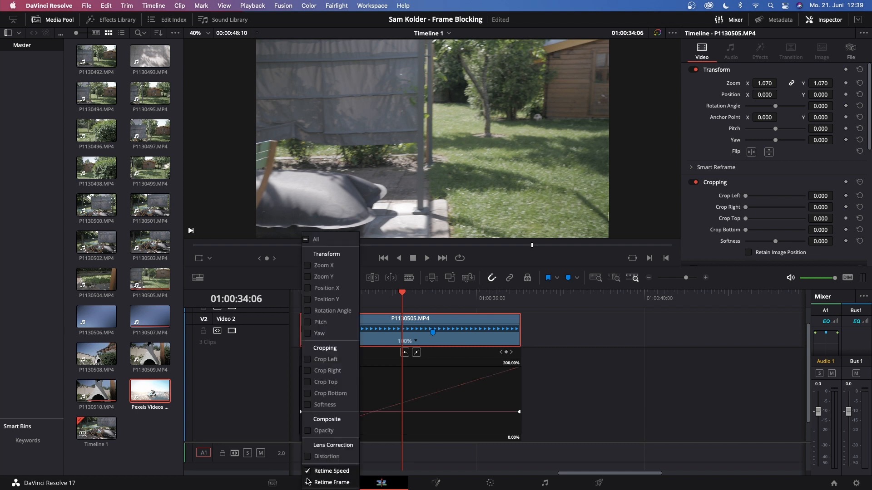
pyautogui.click(308, 483)
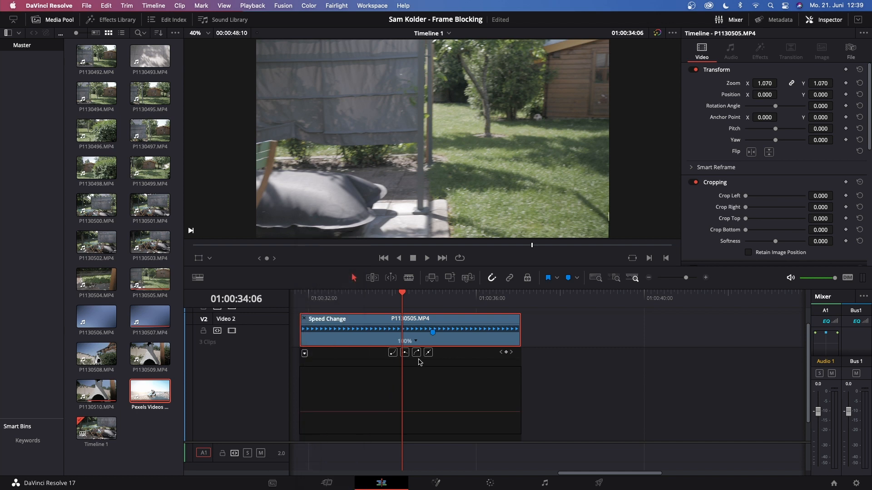
pyautogui.press('space')
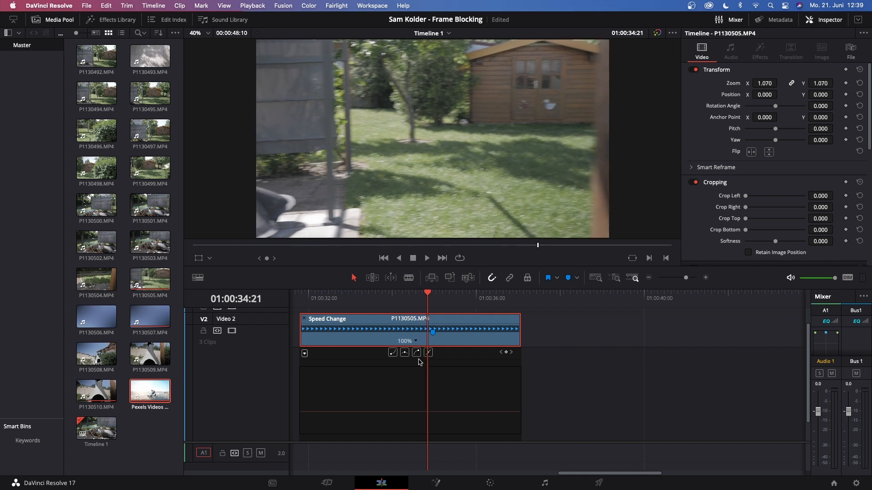
pyautogui.press('Left')
pyautogui.press('Left')
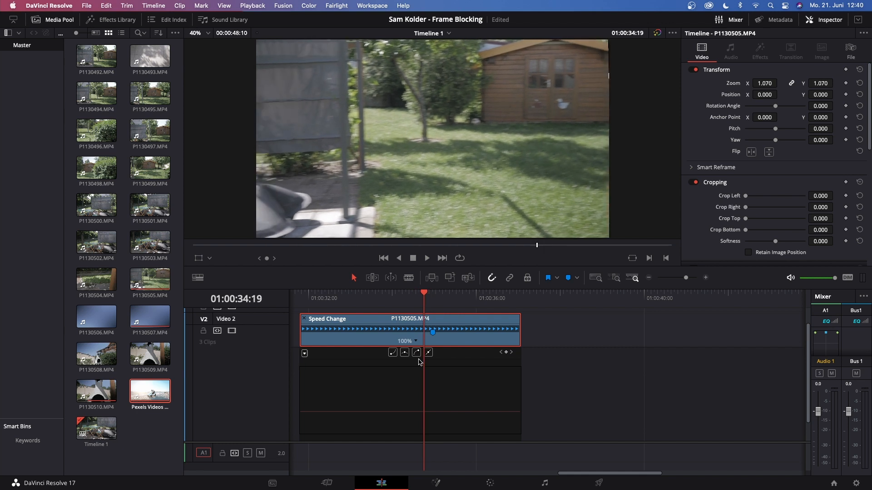
# Add two speed points on the backyard clip and raise the middle section to 205%
pyautogui.click(406, 353)
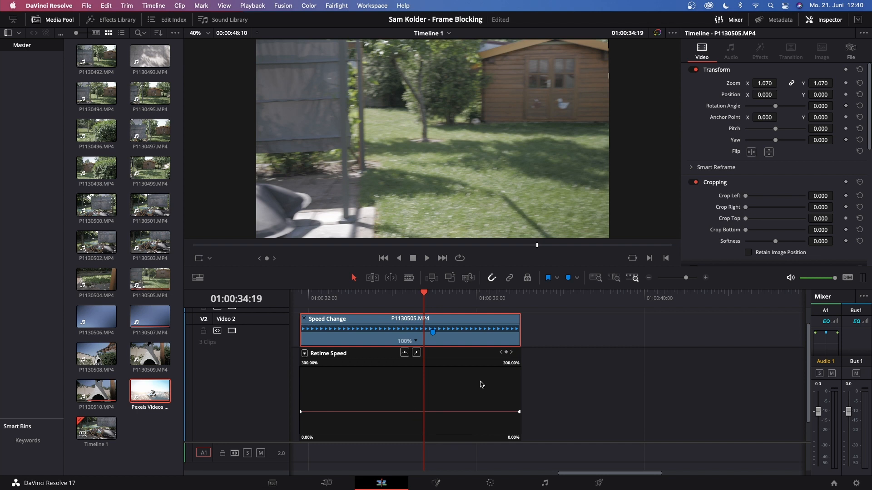
pyautogui.click(507, 353)
pyautogui.click(432, 298)
pyautogui.moveTo(432, 298); pyautogui.dragTo(483, 303)
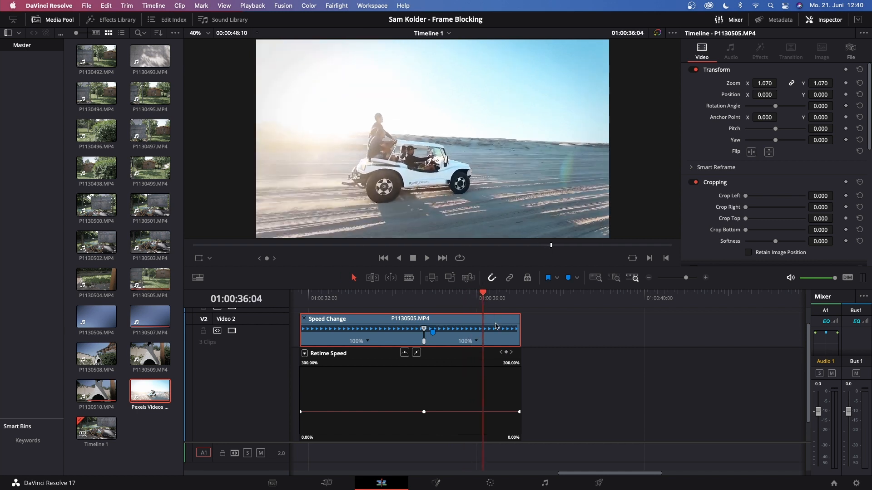
pyautogui.click(507, 355)
pyautogui.moveTo(449, 412)
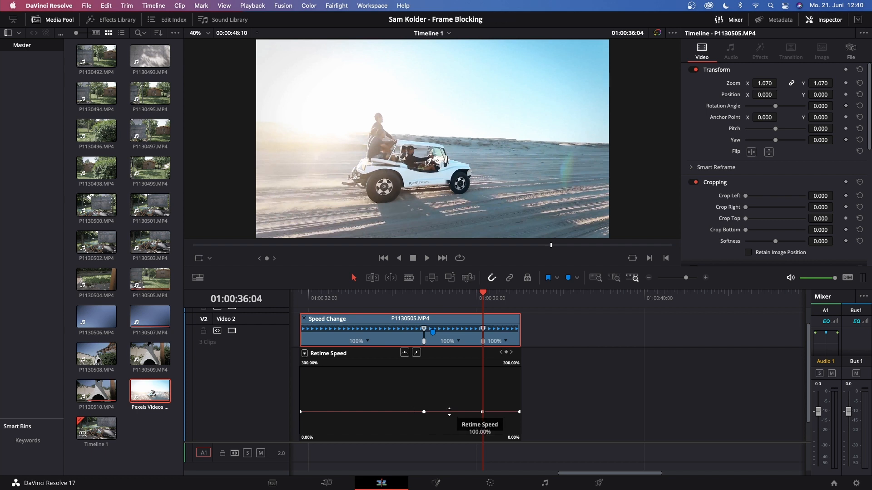
pyautogui.moveTo(463, 411)
pyautogui.mouseDown()
pyautogui.moveTo(478, 442)
pyautogui.moveTo(441, 395)
pyautogui.mouseUp()
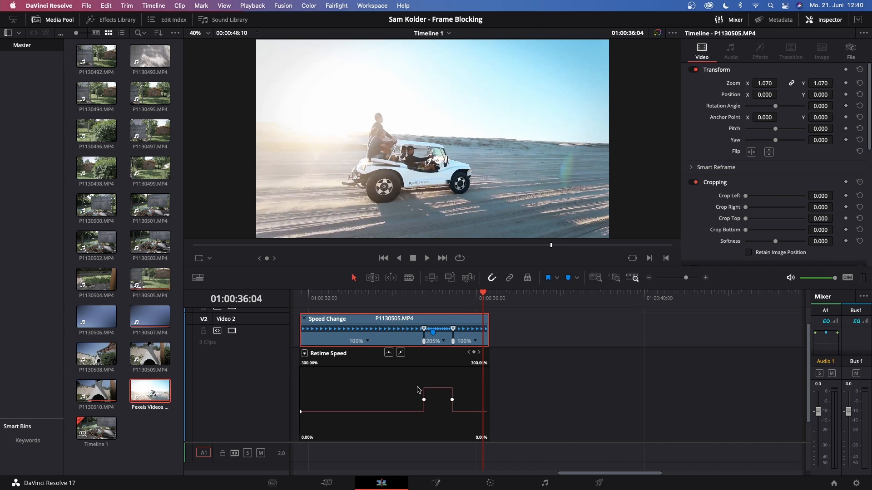
# Ease both speed keyframes with Bezier smoothing, widening the first ramp's handle
pyautogui.click(400, 352)
pyautogui.click(389, 353)
pyautogui.moveTo(412, 400); pyautogui.dragTo(393, 400)
pyautogui.click(452, 400)
pyautogui.click(388, 353)
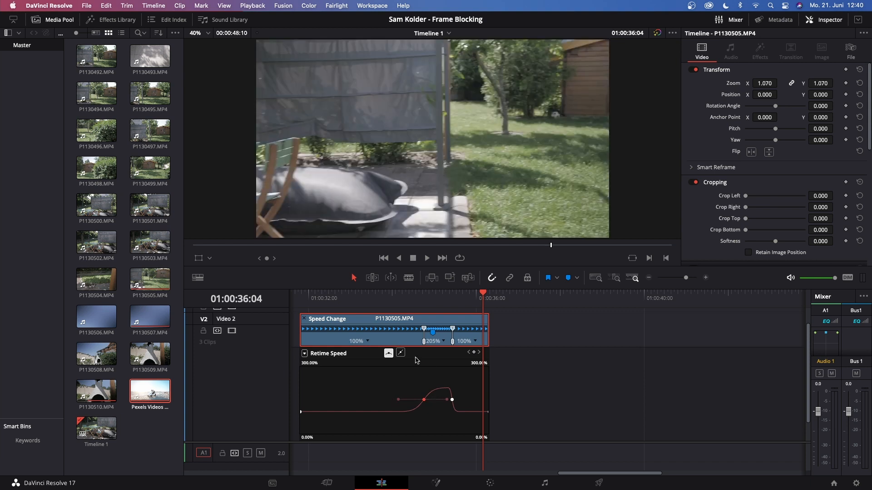
# Play back the eased speed ramp from before the transition and return to the clip's middle
pyautogui.click(411, 297)
pyautogui.moveTo(410, 297); pyautogui.dragTo(342, 300)
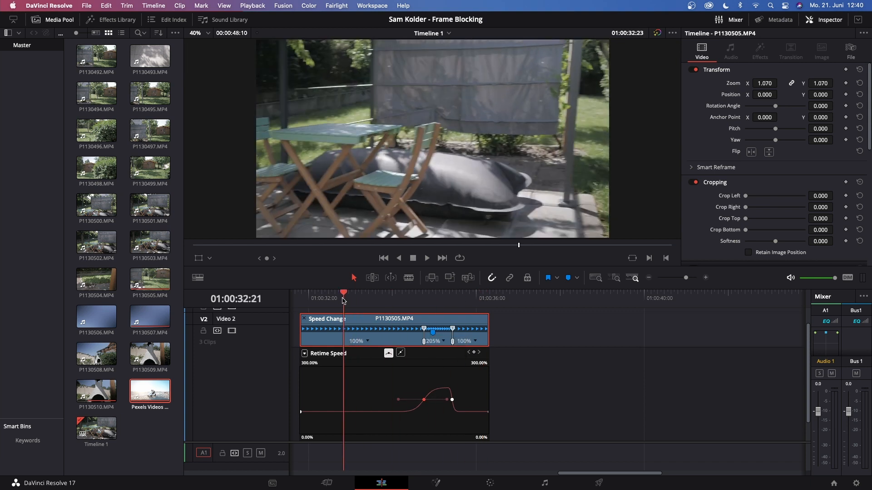
pyautogui.press('space')
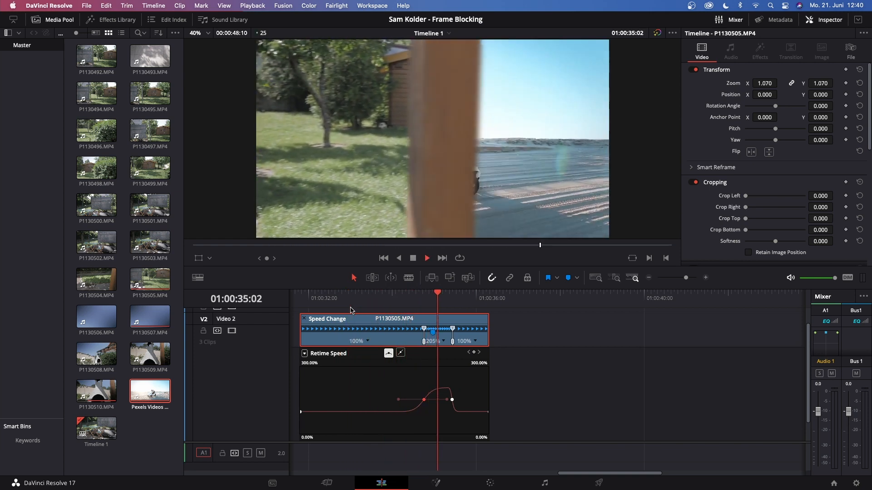
pyautogui.moveTo(453, 297); pyautogui.dragTo(380, 298)
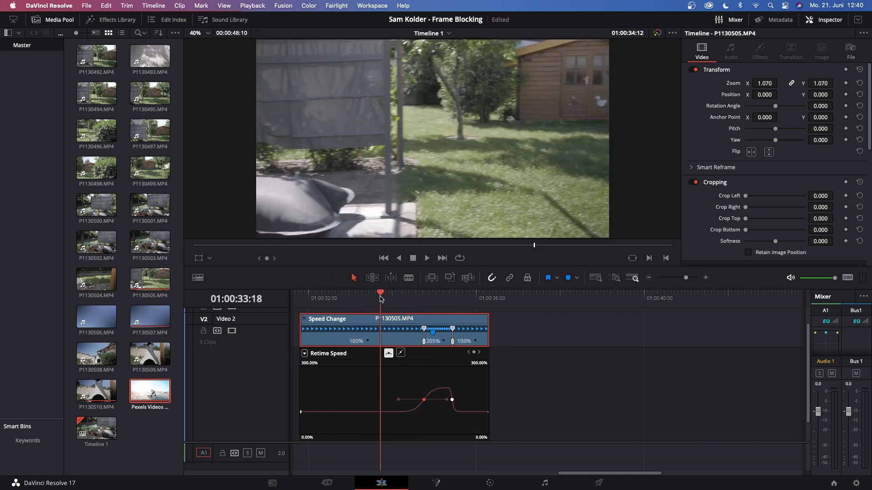
# Reset the middle retime section to 100% speed, review playback, and save the project
pyautogui.rightClick(442, 341)
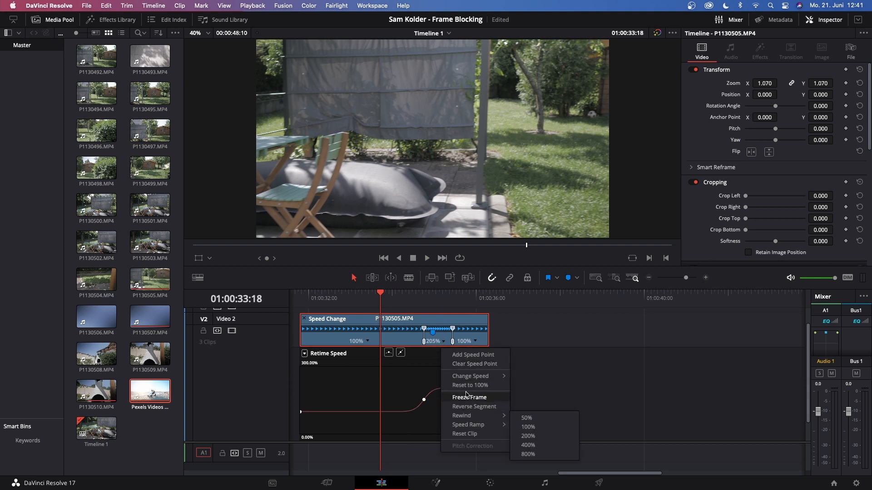
pyautogui.click(470, 385)
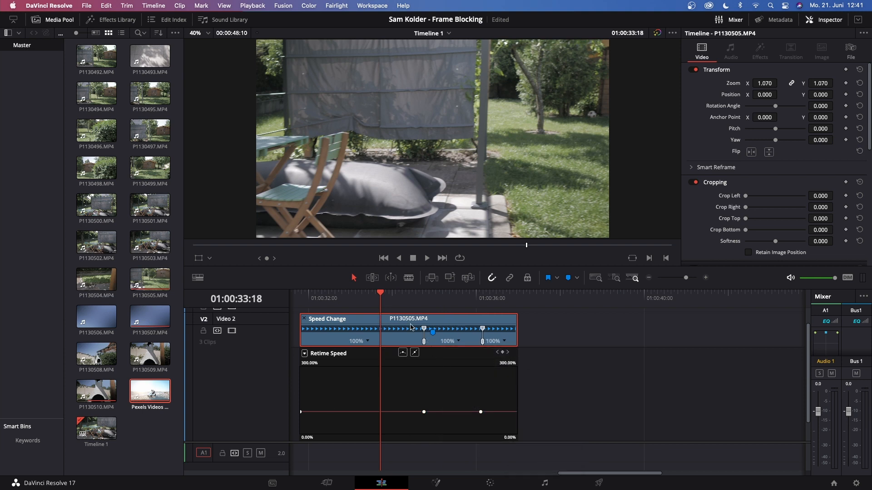
pyautogui.press('space')
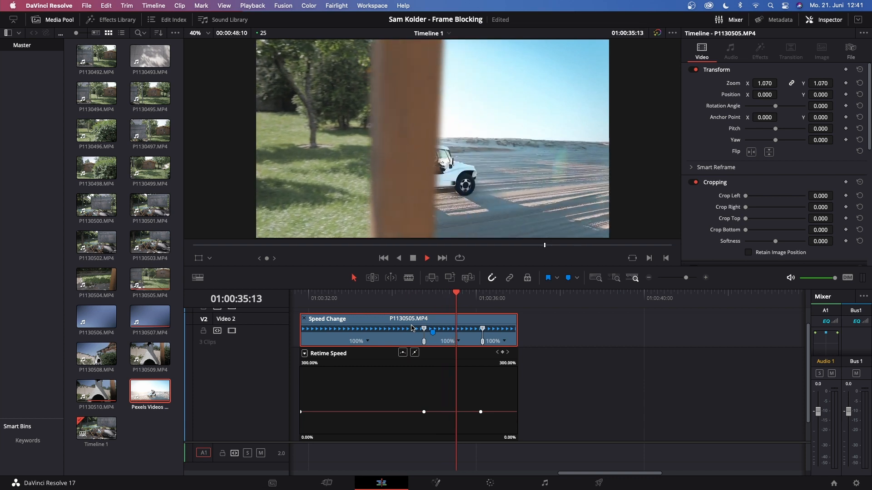
pyautogui.press('space')
pyautogui.press('super+s')
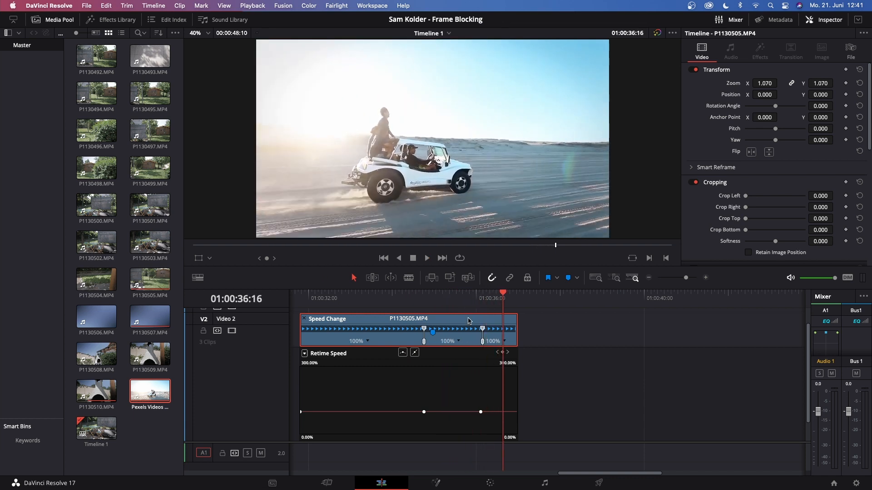